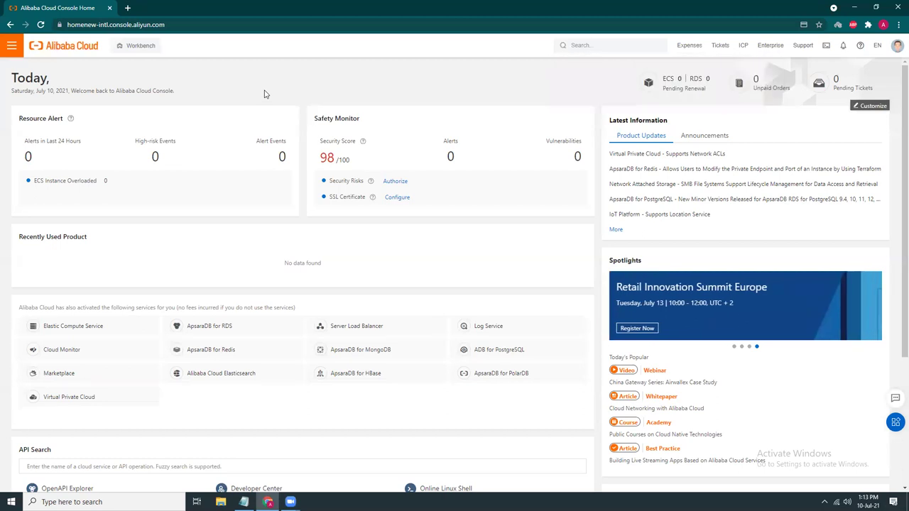
Step: Search 'domain' in Products and Services and open the empty Domains console
{"action": "left_click", "coordinate": [12, 49]}
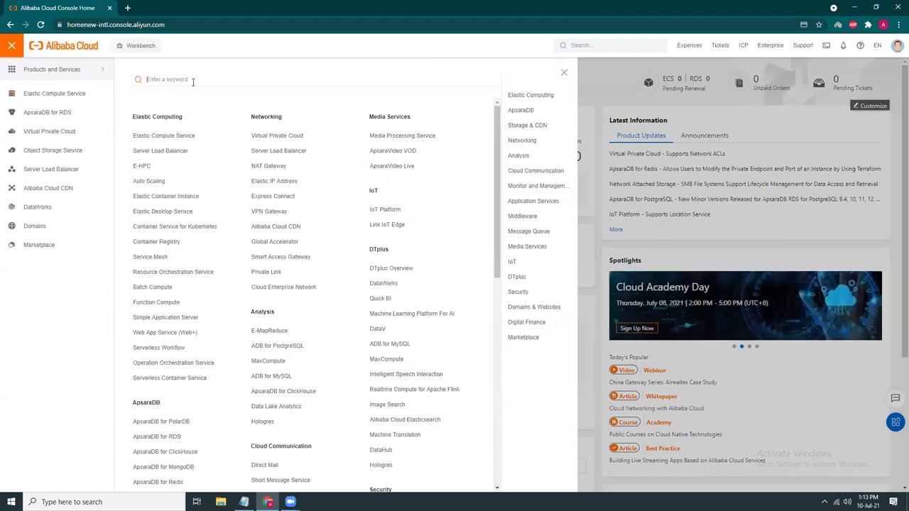
{"action": "type", "text": "dom"}
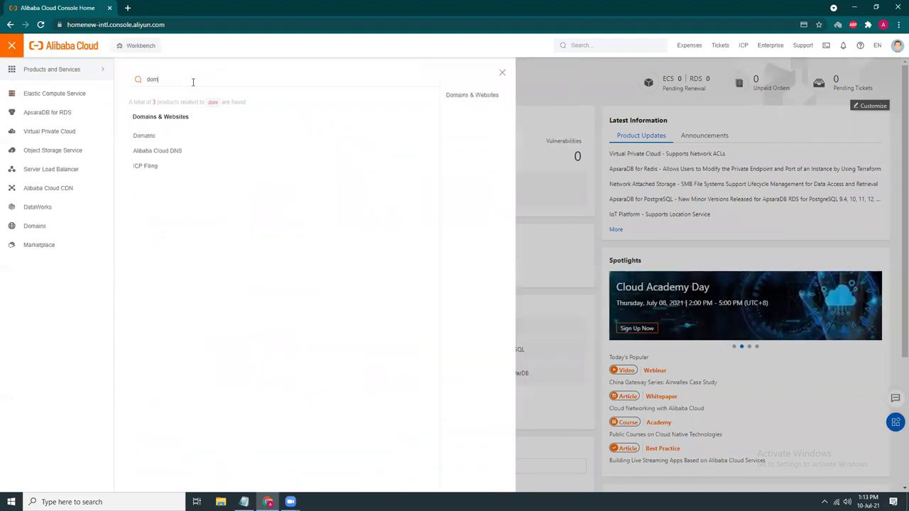
{"action": "type", "text": "ain"}
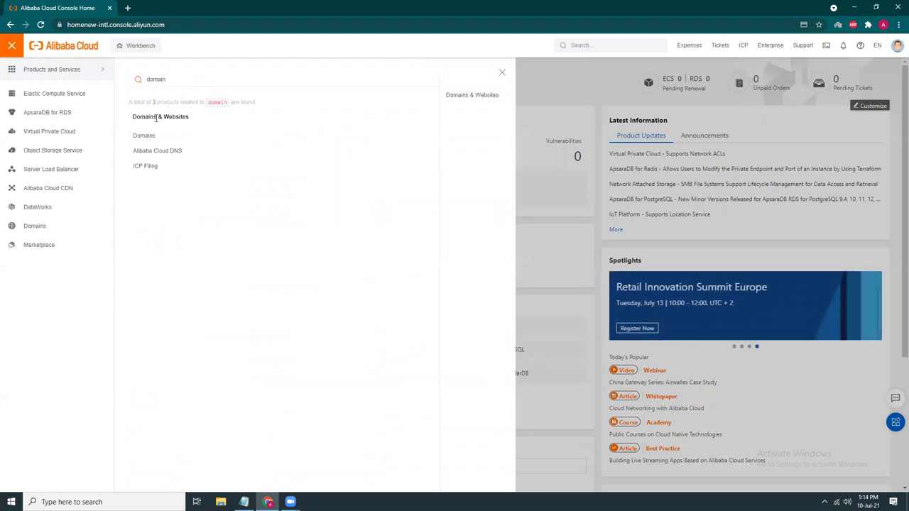
{"action": "left_click", "coordinate": [144, 137]}
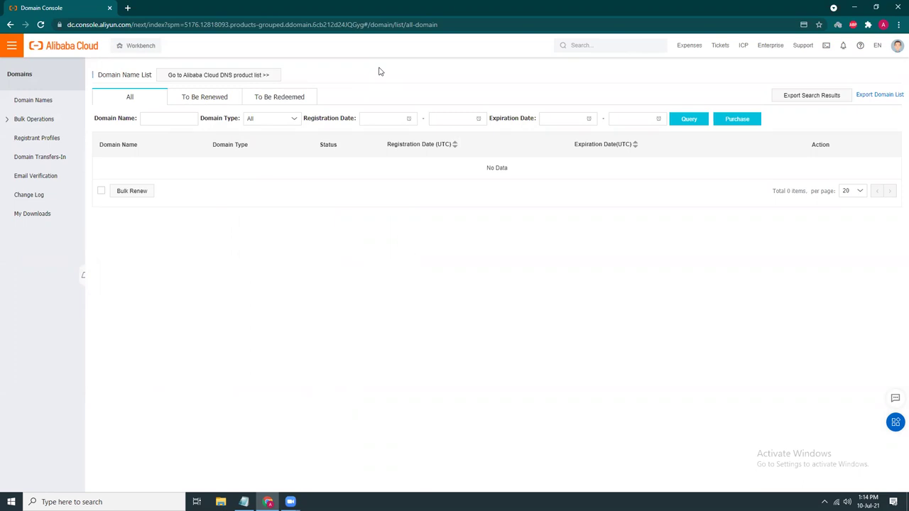
Step: On the domain purchase page, search for threekitchen.com copied from the notes
{"action": "left_click", "coordinate": [736, 119]}
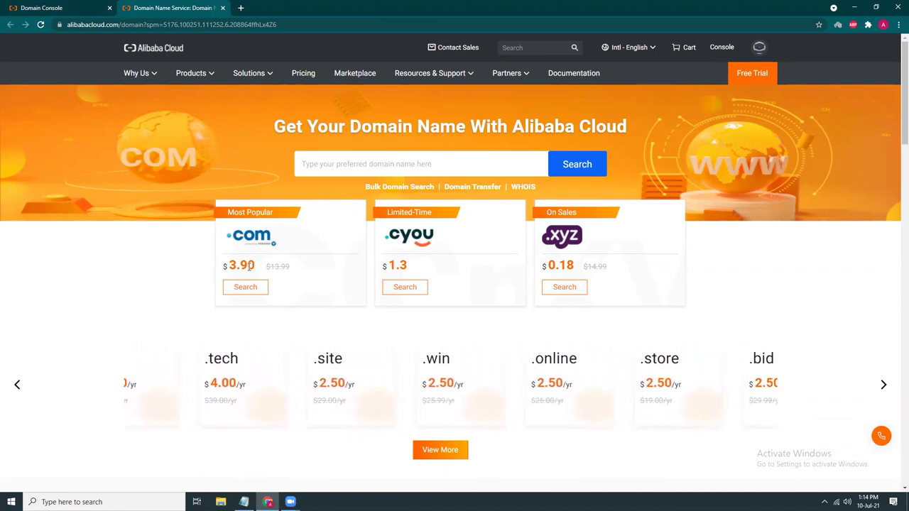
{"action": "left_click", "coordinate": [243, 502]}
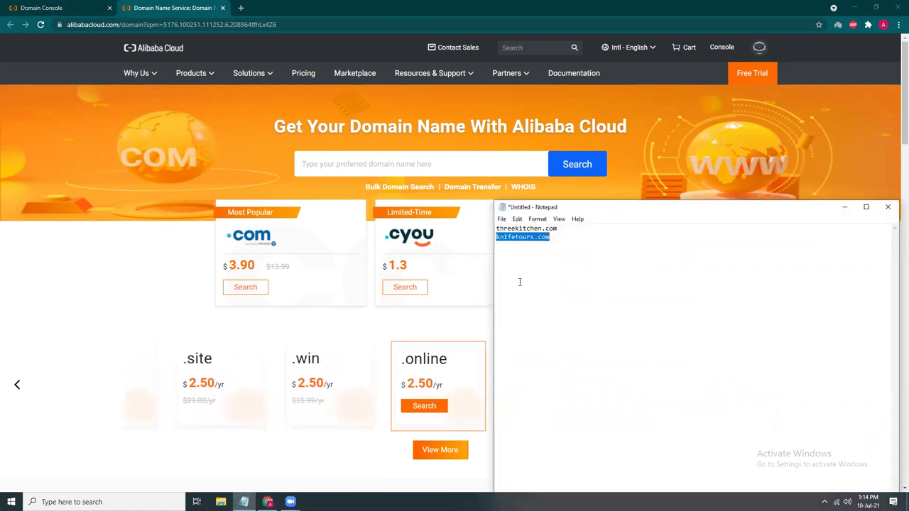
{"action": "left_click_drag", "start_coordinate": [496, 228], "coordinate": [568, 228]}
{"action": "key", "text": "ctrl+c"}
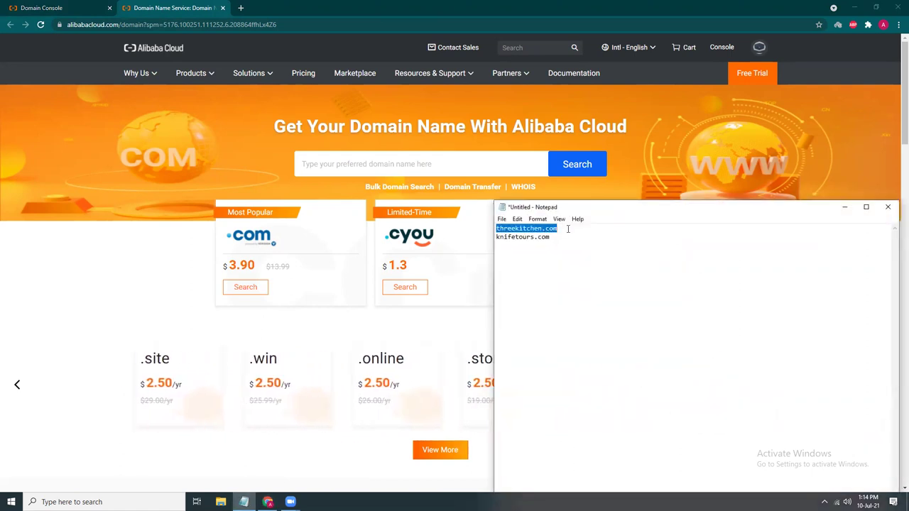
{"action": "left_click", "coordinate": [448, 162]}
{"action": "key", "text": "ctrl+v"}
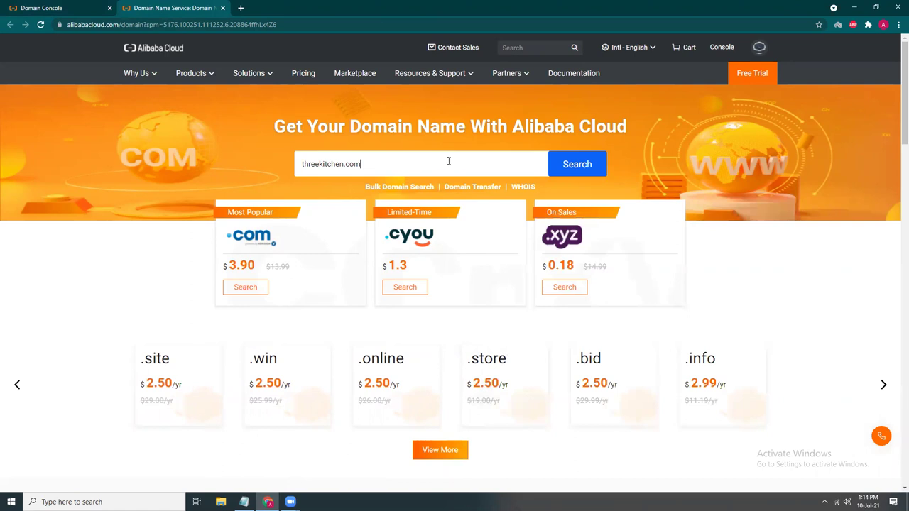
{"action": "left_click", "coordinate": [579, 163]}
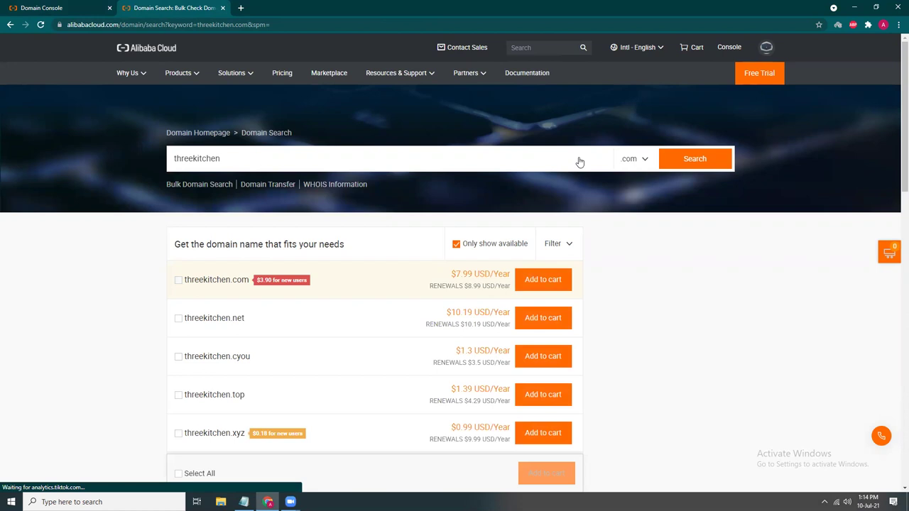
Step: Add threekitchen.com to the cart, then copy knifetours.com from the notes
{"action": "left_click", "coordinate": [179, 279]}
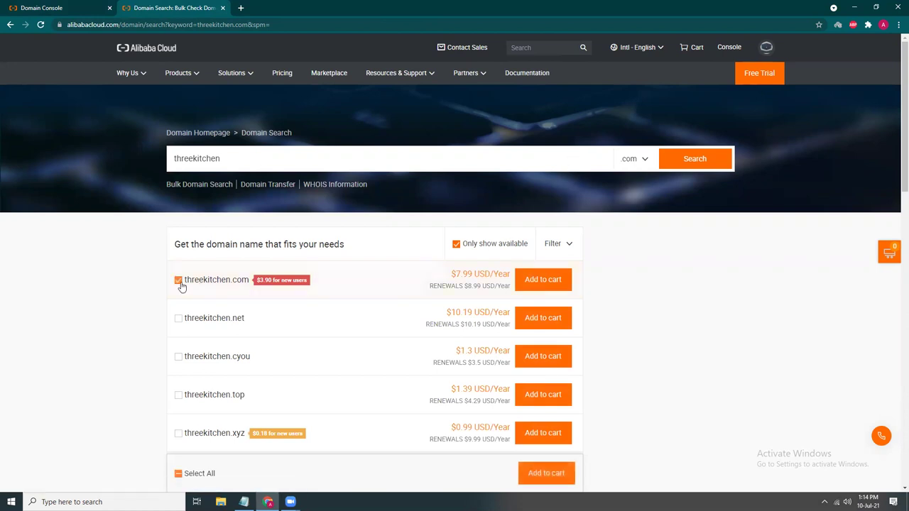
{"action": "left_click", "coordinate": [533, 474]}
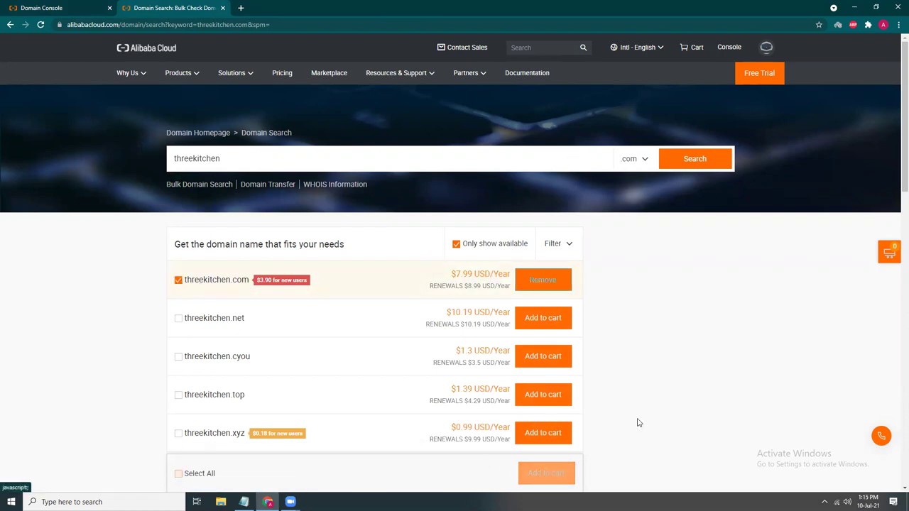
{"action": "left_click", "coordinate": [888, 254]}
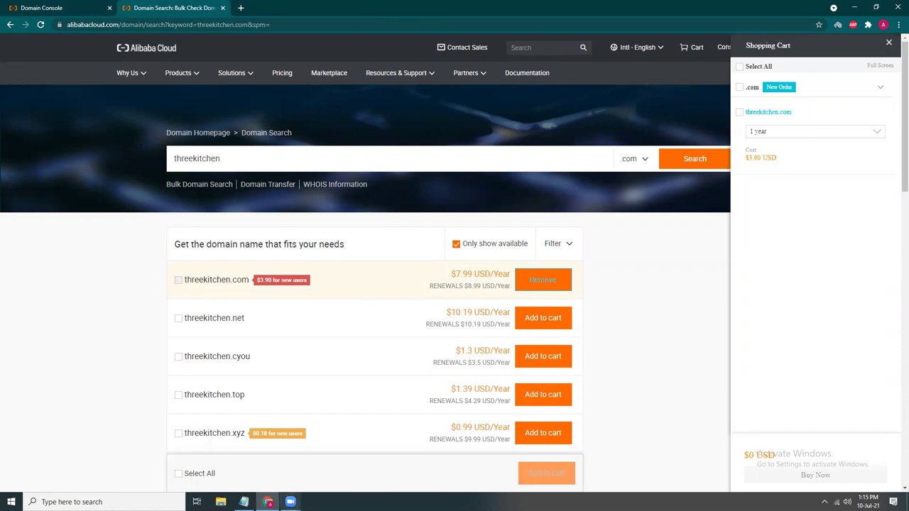
{"action": "left_click", "coordinate": [243, 502]}
{"action": "left_click", "coordinate": [496, 237]}
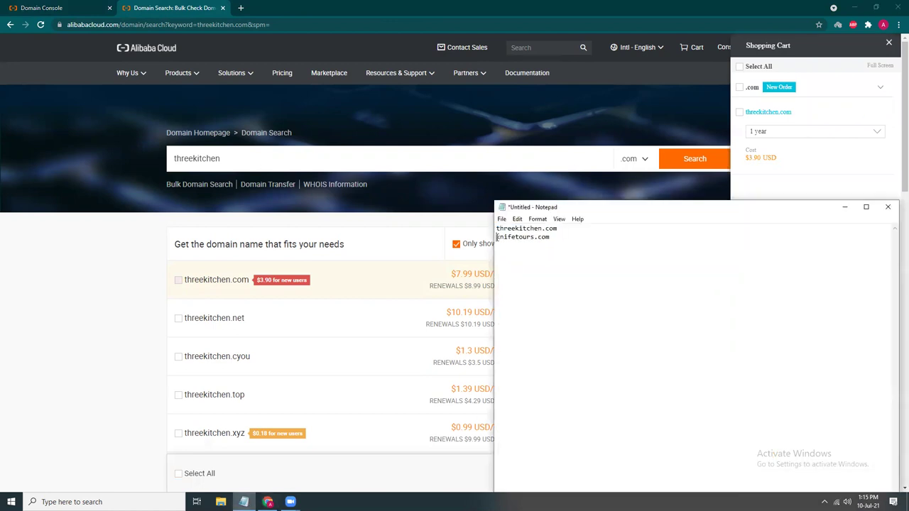
{"action": "left_click", "coordinate": [560, 239], "text": "shift"}
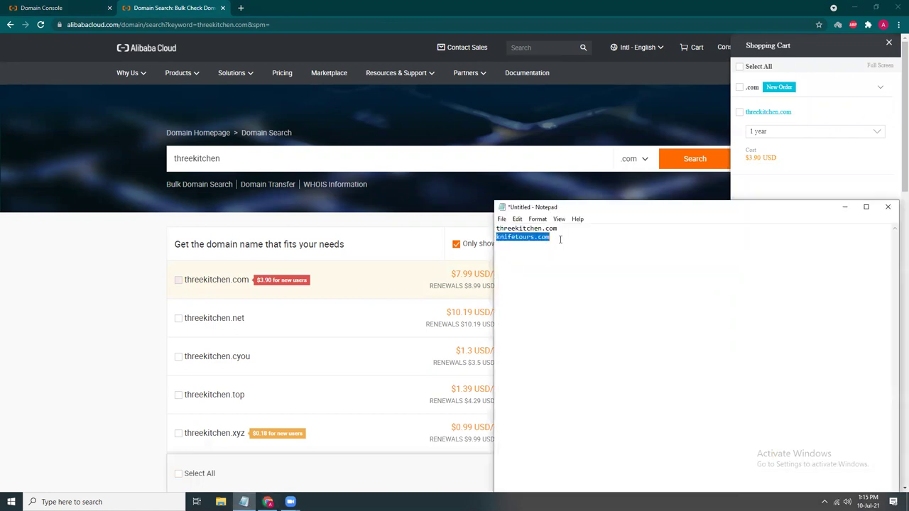
Step: Search for knifetours.com and add it to the shopping cart
{"action": "left_click", "coordinate": [304, 162]}
{"action": "key", "text": "ctrl+a"}
{"action": "type", "text": "knifetours.com"}
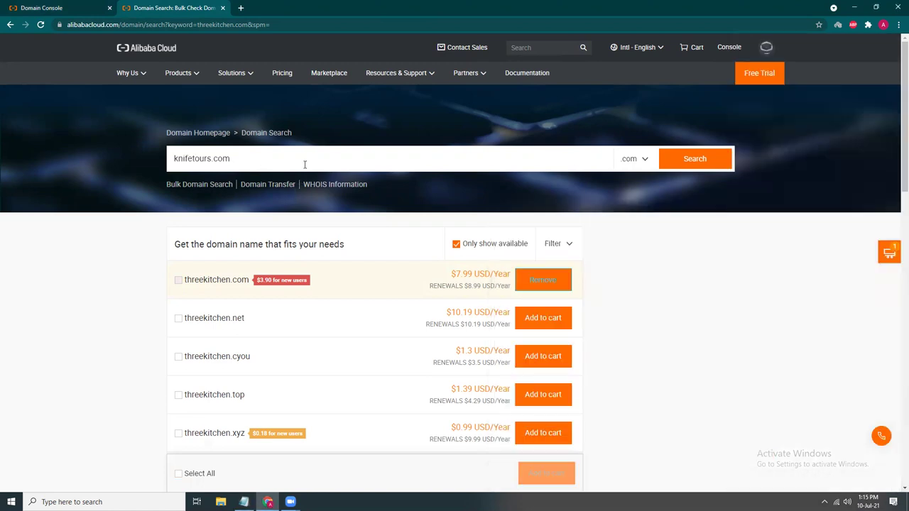
{"action": "left_click", "coordinate": [689, 159]}
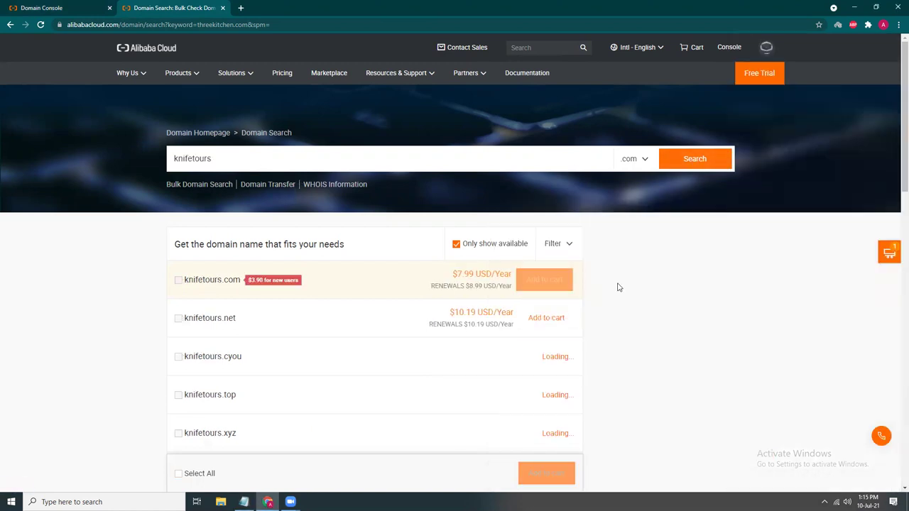
{"action": "left_click", "coordinate": [178, 281]}
{"action": "left_click", "coordinate": [540, 284]}
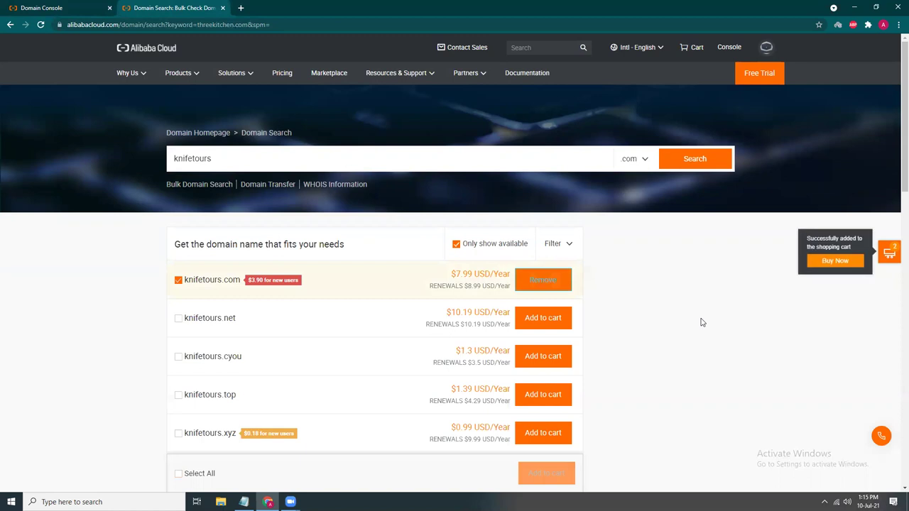
{"action": "left_click", "coordinate": [892, 261]}
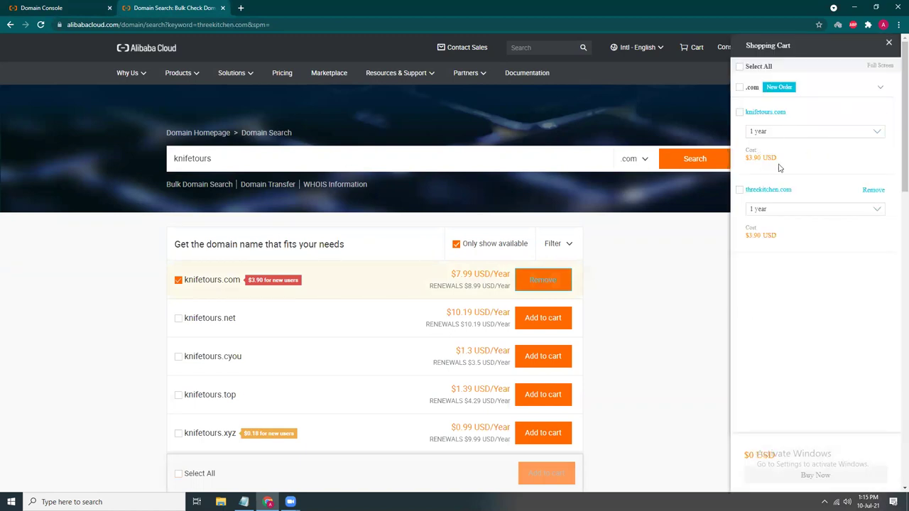
Step: Select both cart domains and start checkout with Buy Now
{"action": "mouse_move", "coordinate": [809, 124]}
{"action": "left_click", "coordinate": [739, 112]}
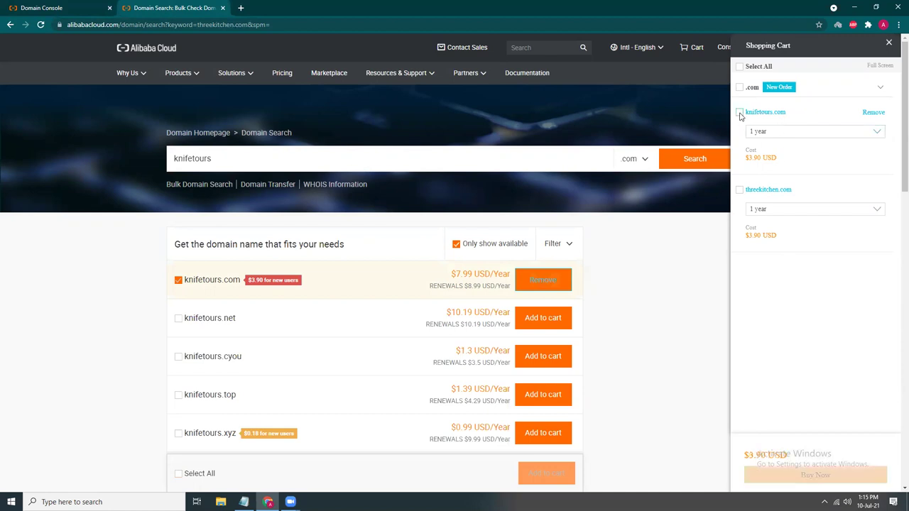
{"action": "left_click", "coordinate": [739, 189]}
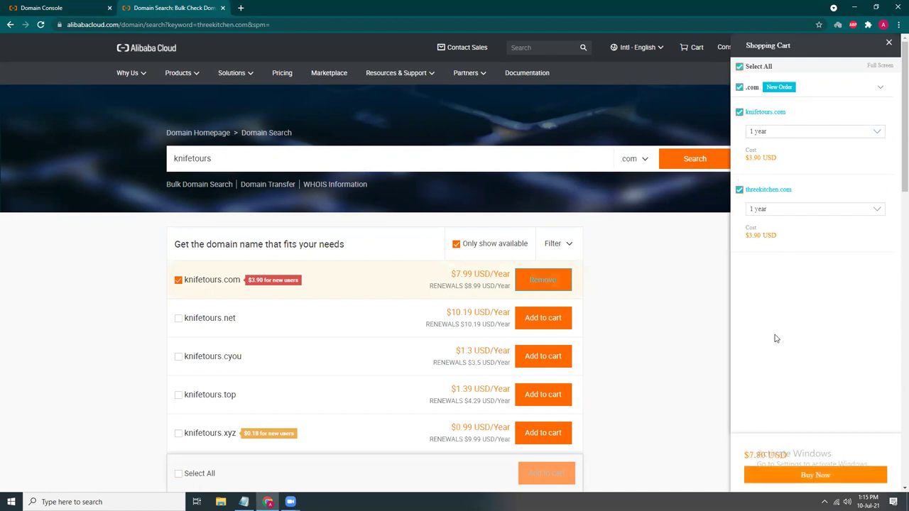
{"action": "left_click", "coordinate": [807, 476]}
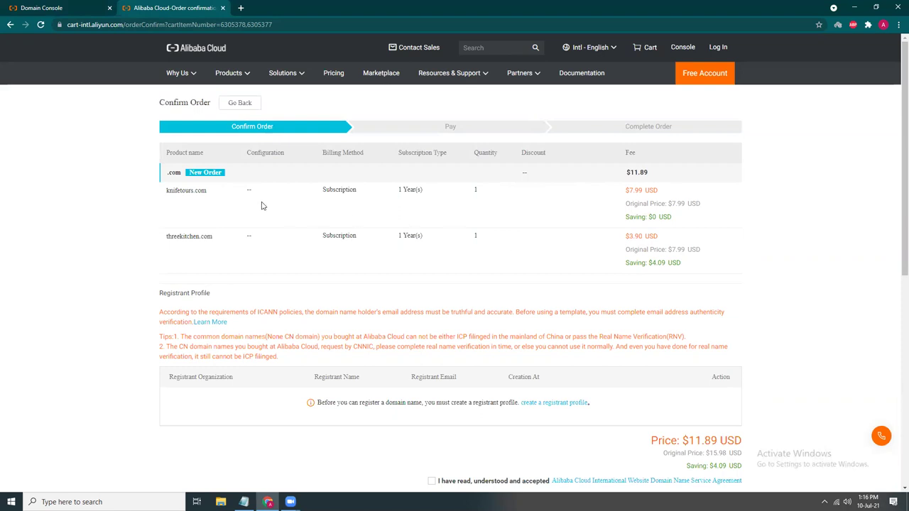
Step: Review the order prices: threekitchen.com at $3.90 and knifetours.com at $7.99
{"action": "scroll", "coordinate": [483, 245], "scroll_direction": "down", "scroll_amount": 3}
{"action": "scroll", "coordinate": [482, 245], "scroll_direction": "up", "scroll_amount": 3}
{"action": "double_click", "coordinate": [632, 236]}
{"action": "left_click", "coordinate": [632, 236]}
{"action": "left_click_drag", "start_coordinate": [631, 191], "coordinate": [642, 191]}
{"action": "left_click", "coordinate": [607, 202]}
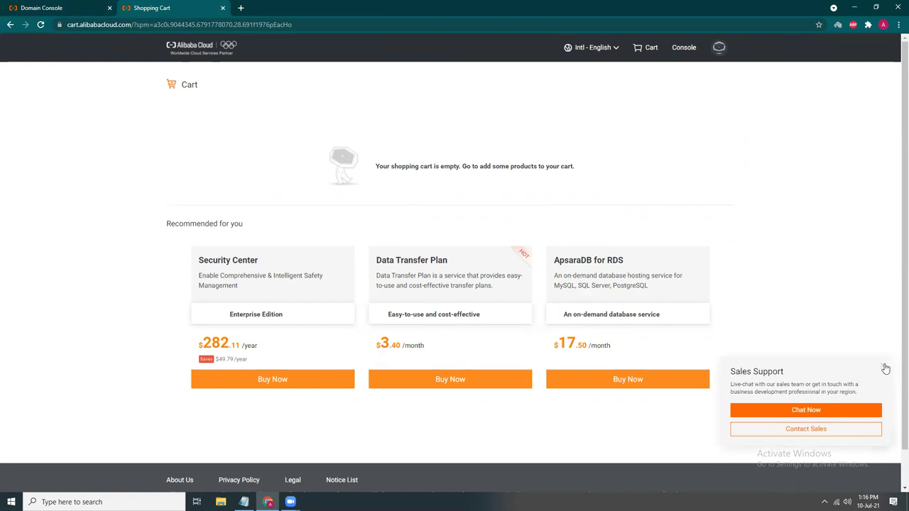
Step: Dismiss the sales popup, recheck the empty domain list, and return to the console home
{"action": "left_click", "coordinate": [885, 368]}
{"action": "left_click", "coordinate": [68, 8]}
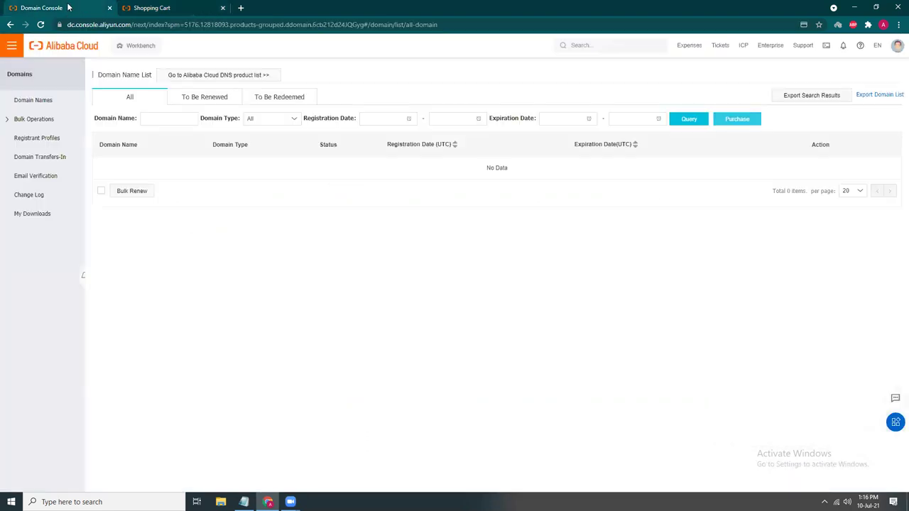
{"action": "left_click", "coordinate": [32, 101]}
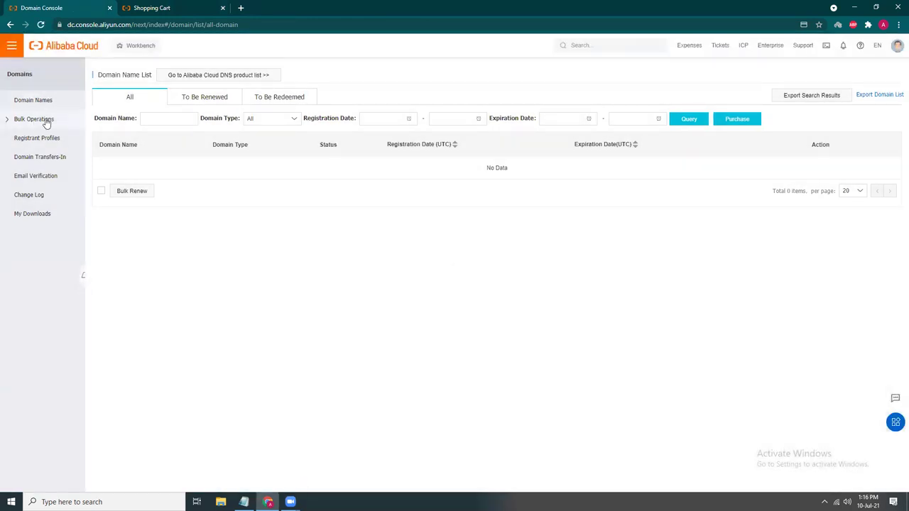
{"action": "left_click", "coordinate": [163, 7]}
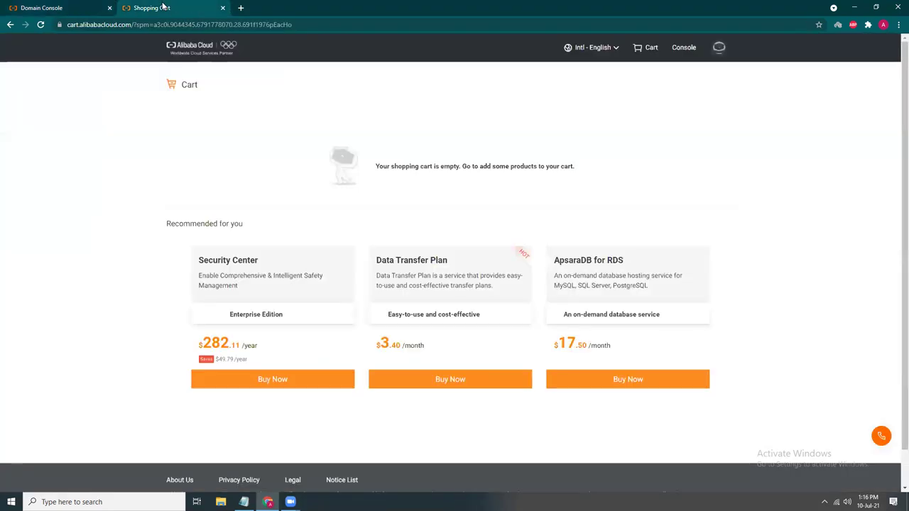
{"action": "left_click", "coordinate": [684, 47]}
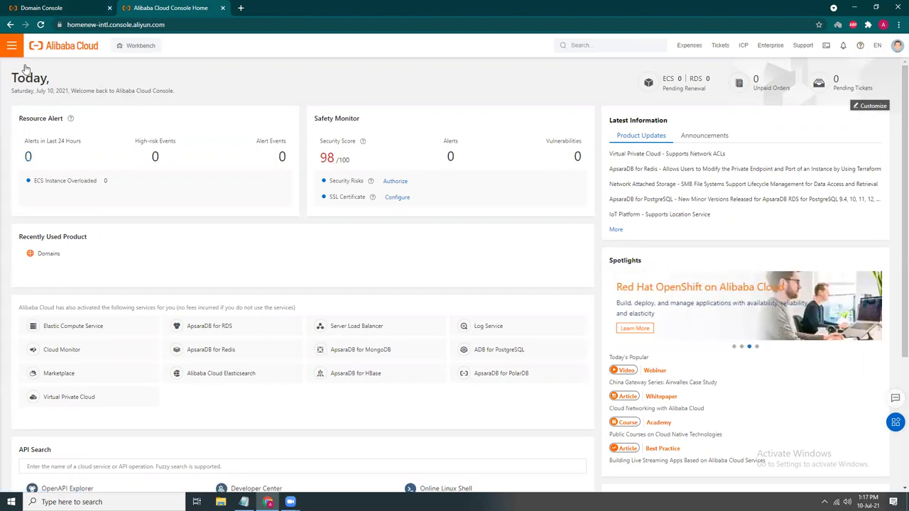
Step: Browse Domain Names, Transfers-In and Registrant Profiles, then go to Purchase
{"action": "left_click", "coordinate": [11, 45]}
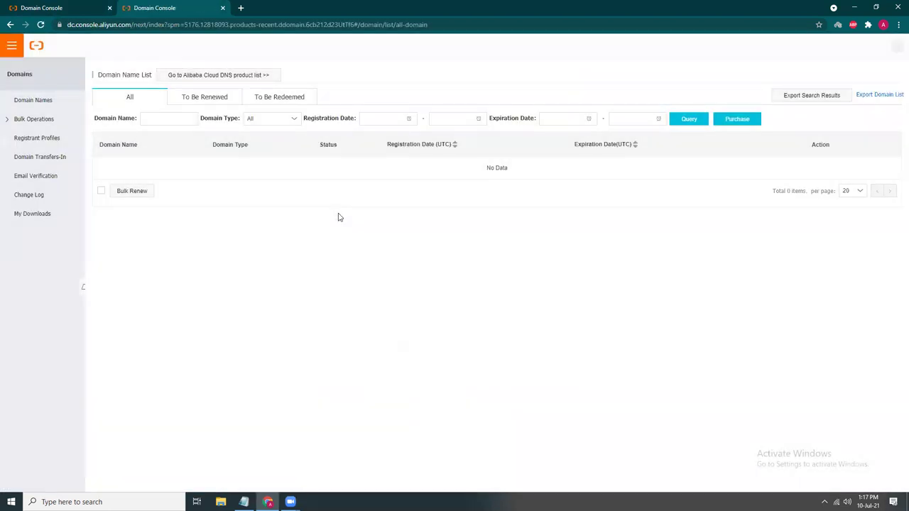
{"action": "left_click", "coordinate": [43, 103]}
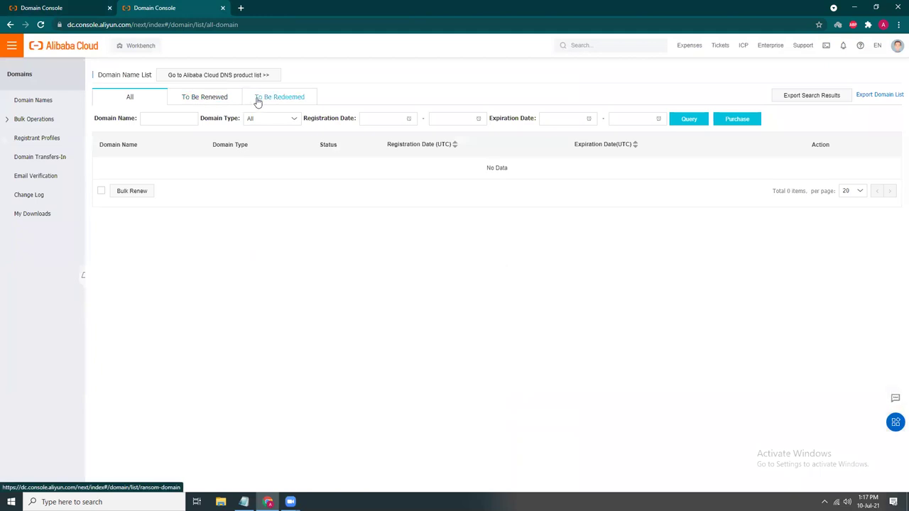
{"action": "left_click", "coordinate": [55, 157]}
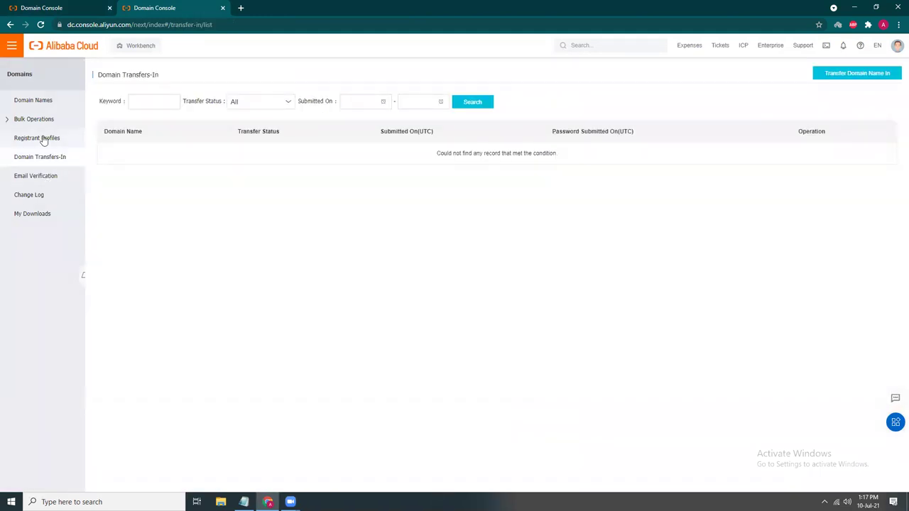
{"action": "left_click", "coordinate": [42, 139]}
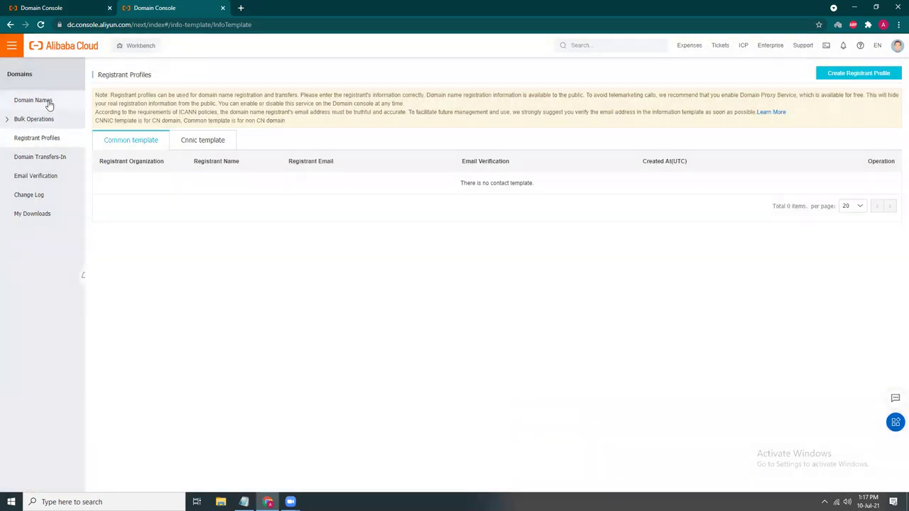
{"action": "left_click", "coordinate": [49, 102]}
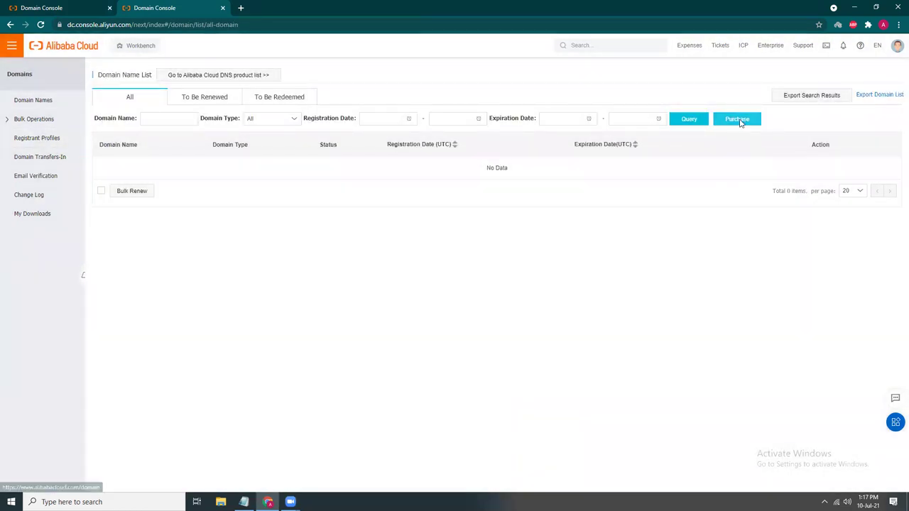
{"action": "left_click", "coordinate": [739, 120]}
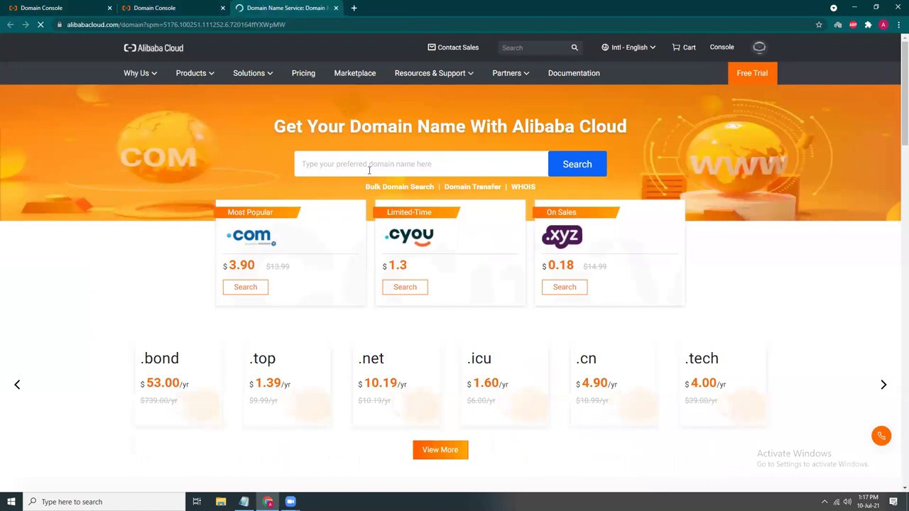
Step: Search for knifetours.com and check out the domains in the cart
{"action": "left_click", "coordinate": [369, 168]}
{"action": "type", "text": "knifetours.com"}
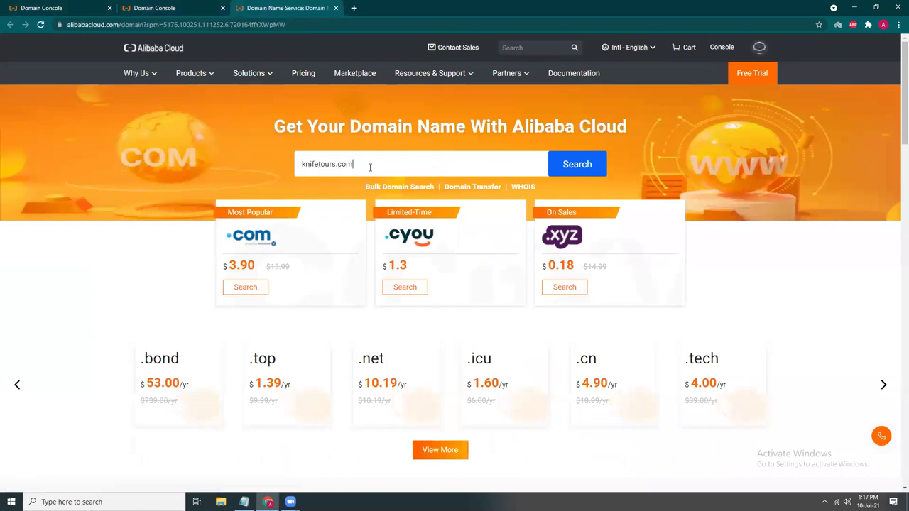
{"action": "left_click", "coordinate": [564, 165]}
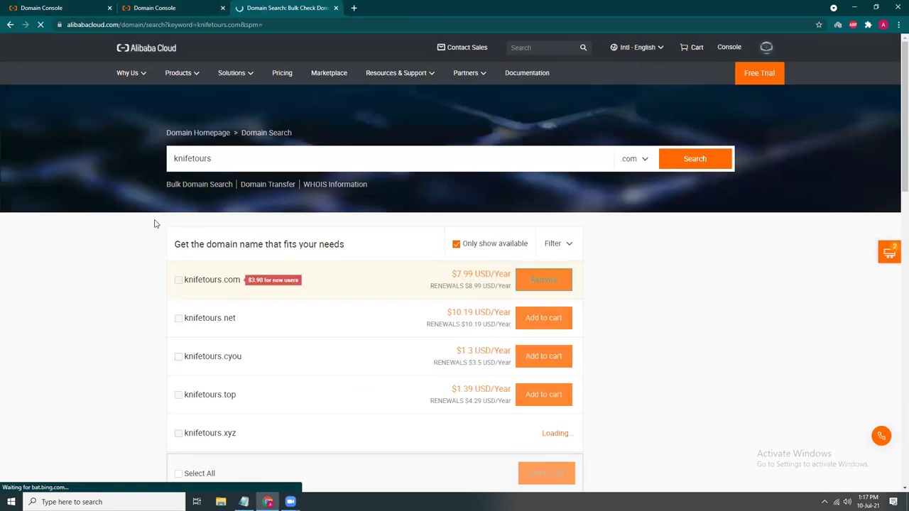
{"action": "left_click", "coordinate": [888, 253]}
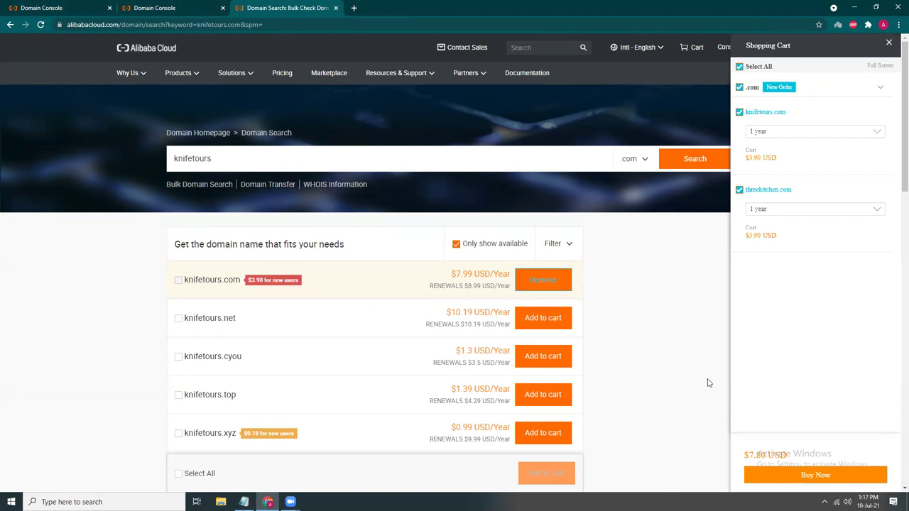
{"action": "left_click", "coordinate": [835, 479]}
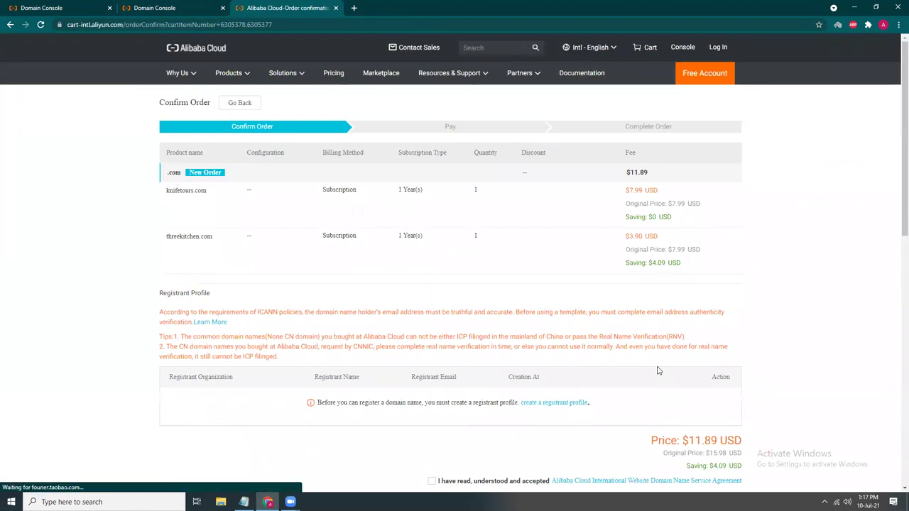
Step: Review the Confirm Order prices: threekitchen.com $3.90, knifetours.com $7.99
{"action": "scroll", "coordinate": [678, 415], "scroll_direction": "down", "scroll_amount": 3}
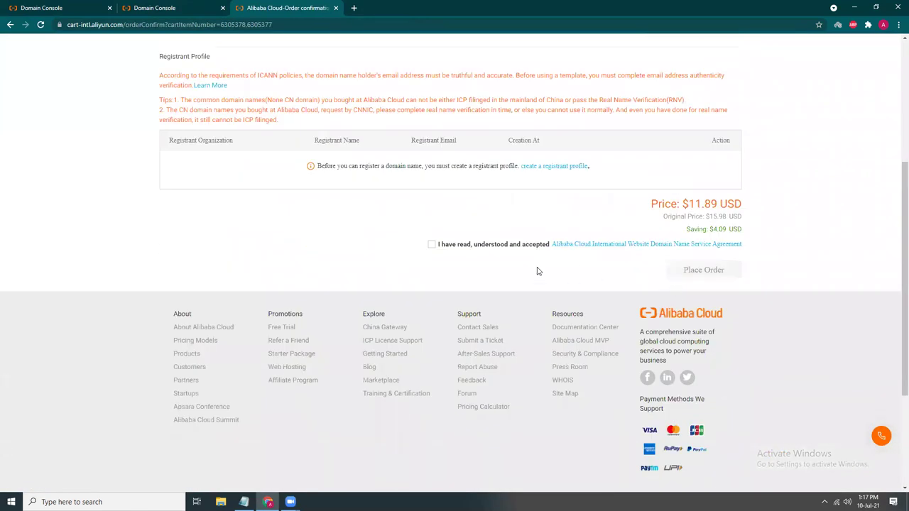
{"action": "scroll", "coordinate": [540, 272], "scroll_direction": "up", "scroll_amount": 1}
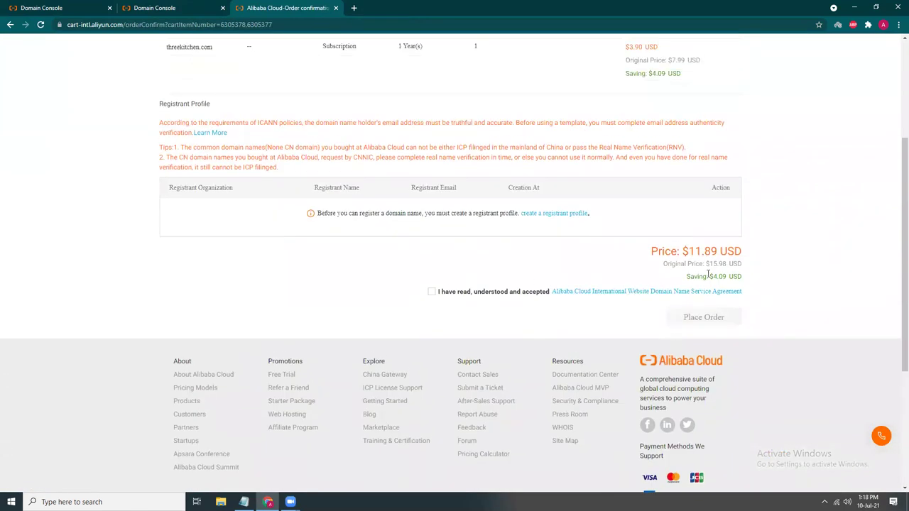
{"action": "scroll", "coordinate": [664, 266], "scroll_direction": "up", "scroll_amount": 2}
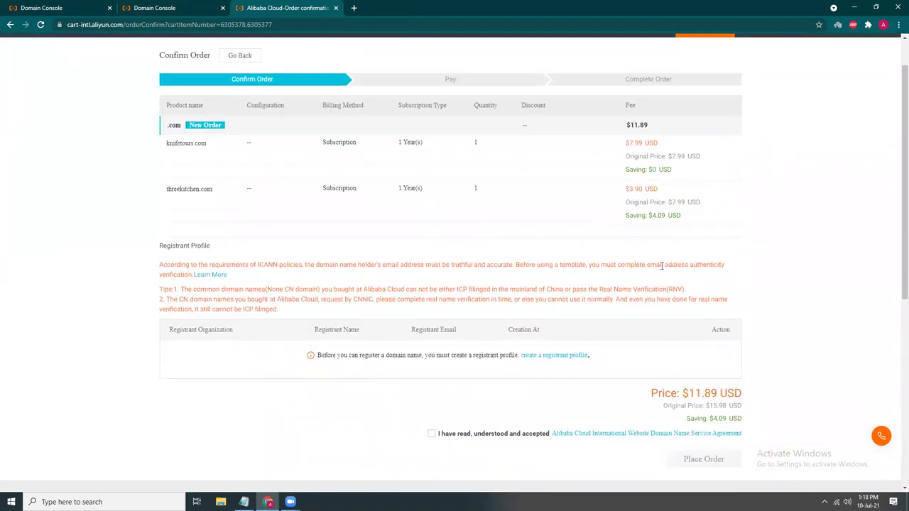
{"action": "scroll", "coordinate": [432, 280], "scroll_direction": "up", "scroll_amount": 1}
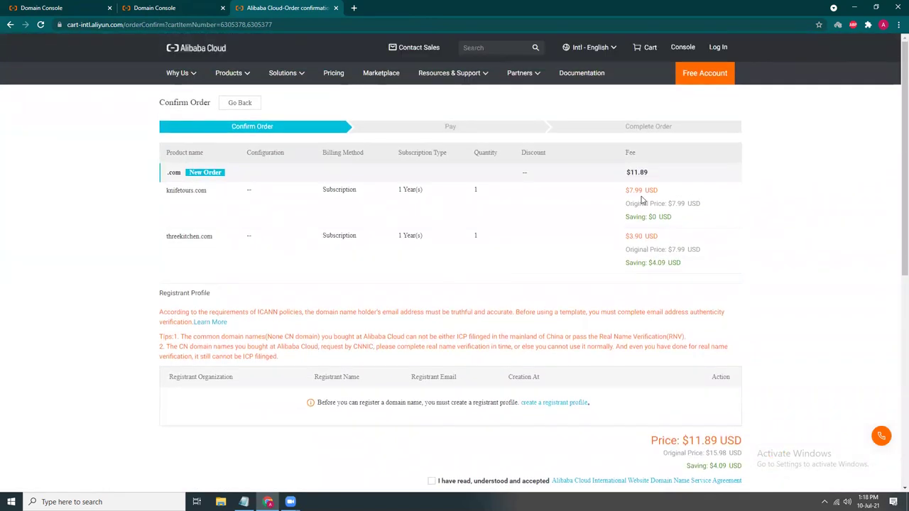
{"action": "left_click_drag", "start_coordinate": [626, 236], "coordinate": [642, 235]}
{"action": "left_click", "coordinate": [647, 236]}
{"action": "left_click_drag", "start_coordinate": [628, 189], "coordinate": [643, 190]}
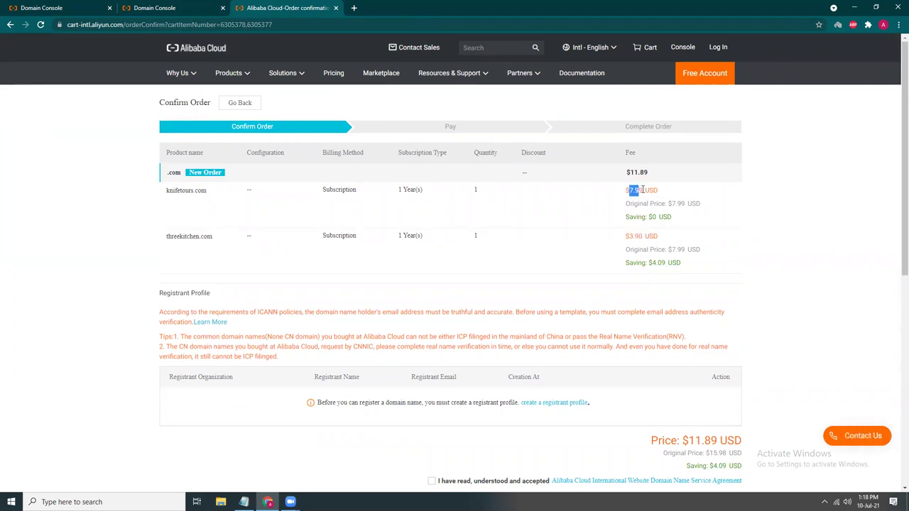
{"action": "left_click", "coordinate": [642, 190]}
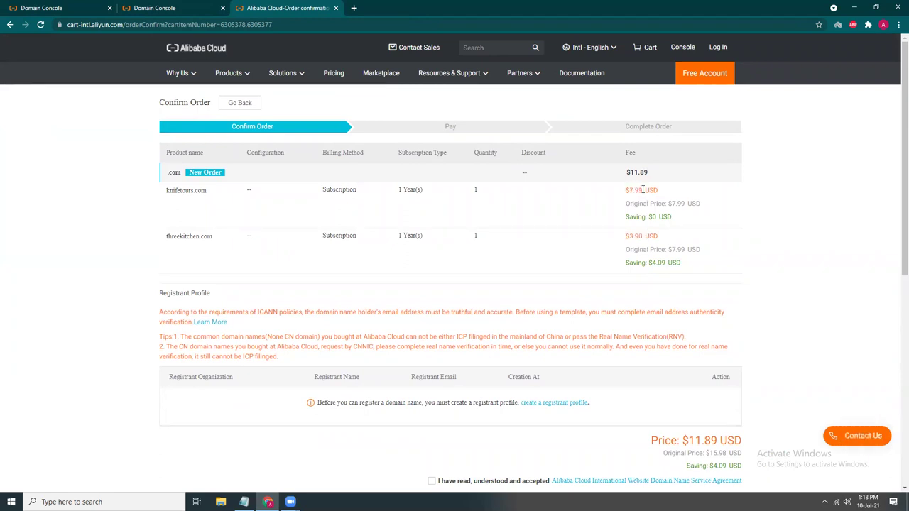
Step: Go back and check out with only knifetours.com at $3.90
{"action": "left_click", "coordinate": [245, 104]}
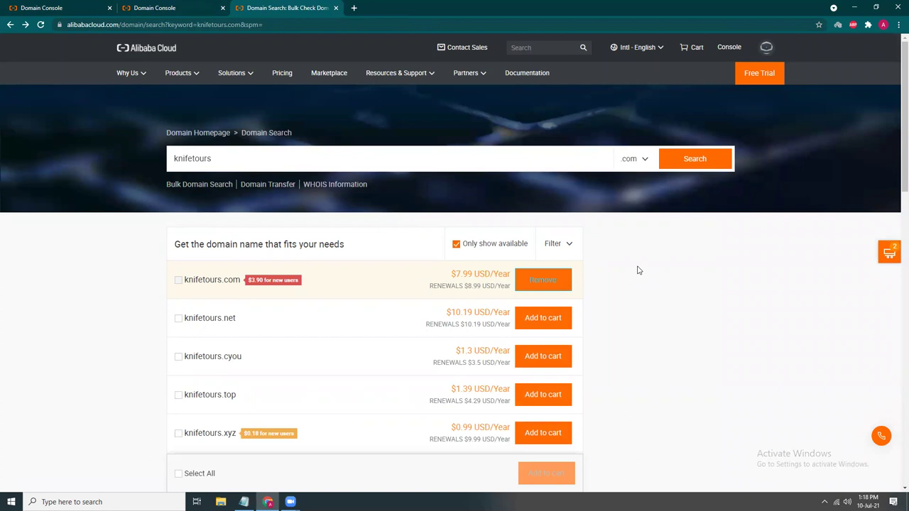
{"action": "left_click", "coordinate": [888, 255]}
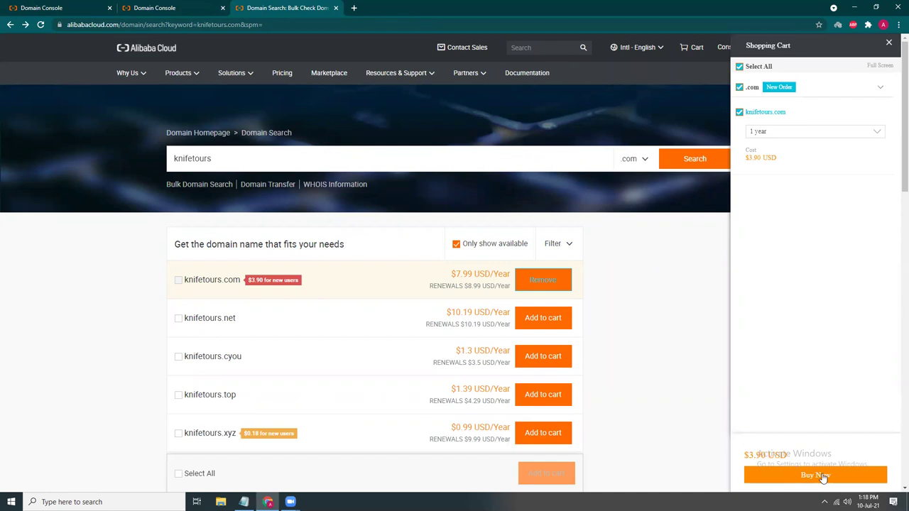
{"action": "left_click", "coordinate": [820, 476]}
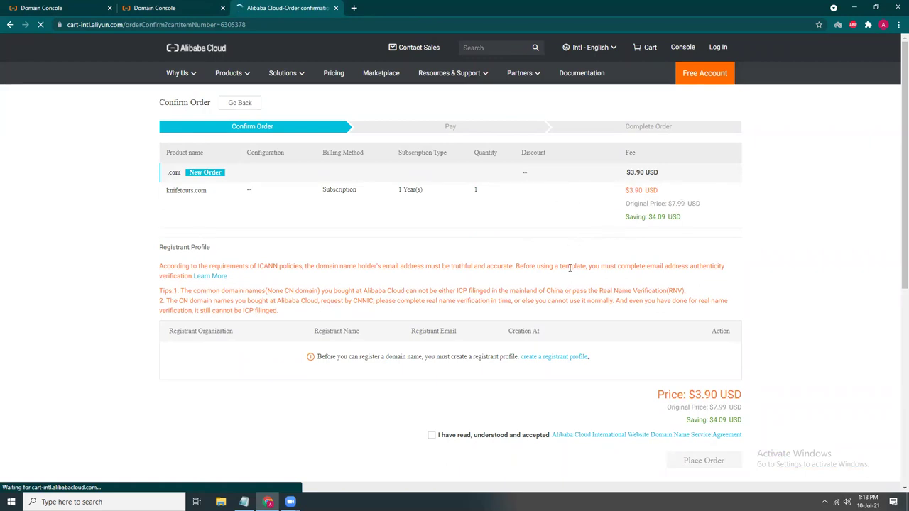
Step: Accept the domain name service agreement and start a new registrant profile
{"action": "scroll", "coordinate": [473, 365], "scroll_direction": "down", "scroll_amount": 2}
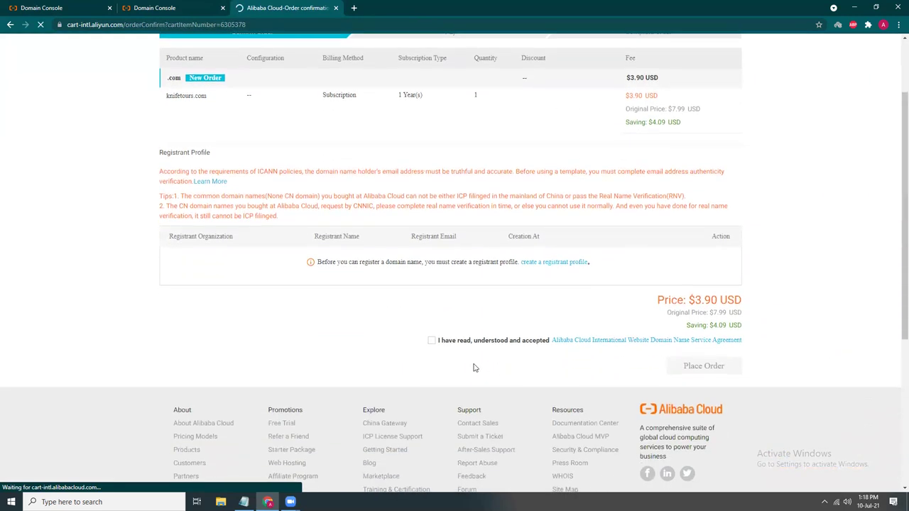
{"action": "left_click", "coordinate": [431, 340]}
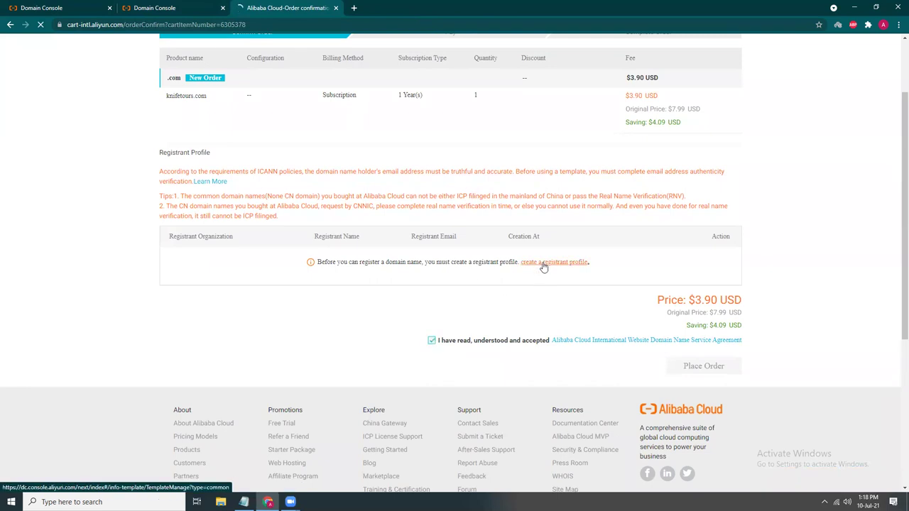
{"action": "left_click", "coordinate": [543, 264]}
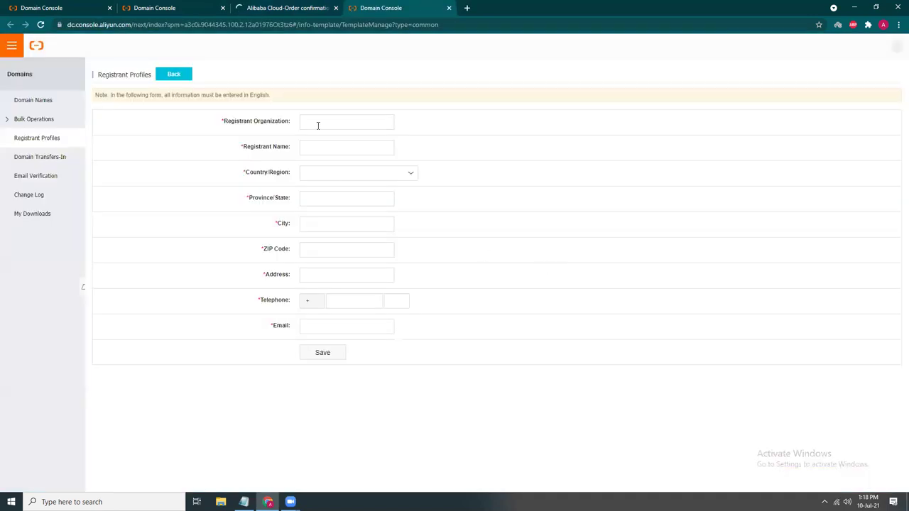
Step: Enter the organization, choose Bangladesh with Dhaka province, and fill the ZIP code
{"action": "left_click", "coordinate": [319, 123]}
{"action": "type", "text": "AWS With Atiq"}
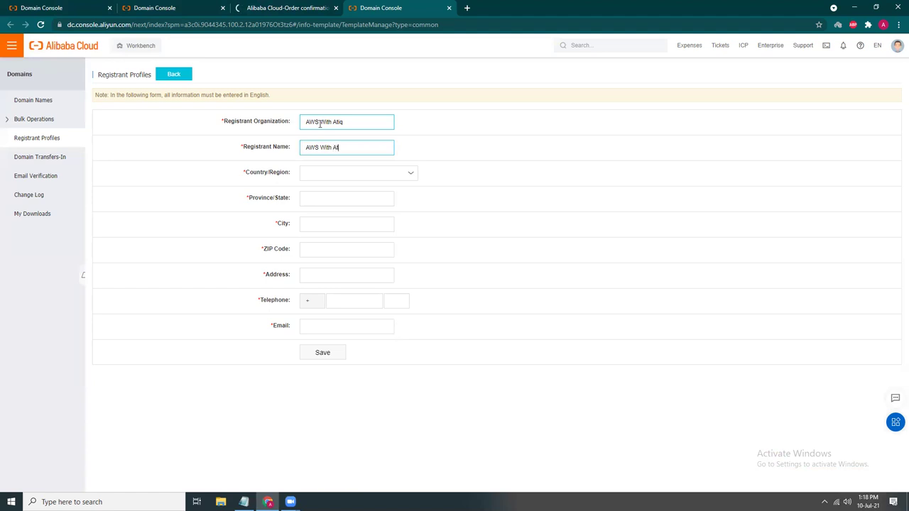
{"action": "left_click", "coordinate": [341, 174]}
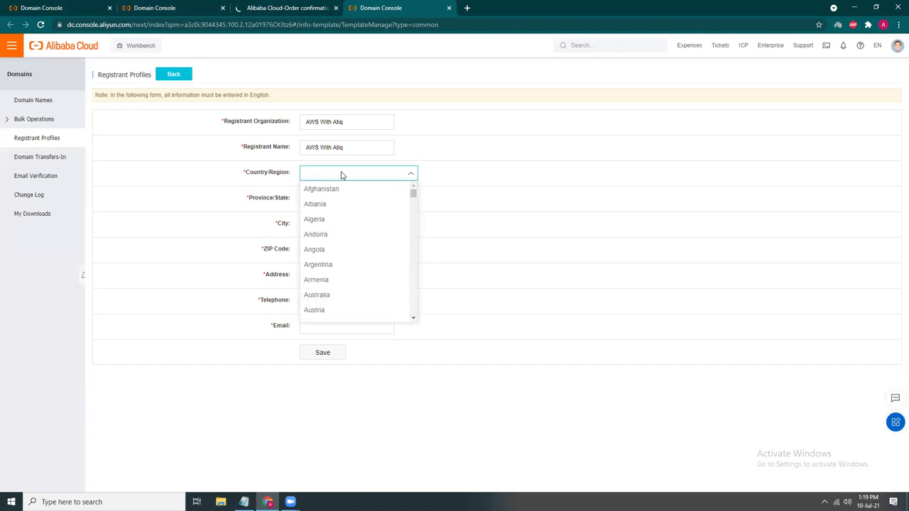
{"action": "scroll", "coordinate": [338, 239], "scroll_direction": "down", "scroll_amount": 2}
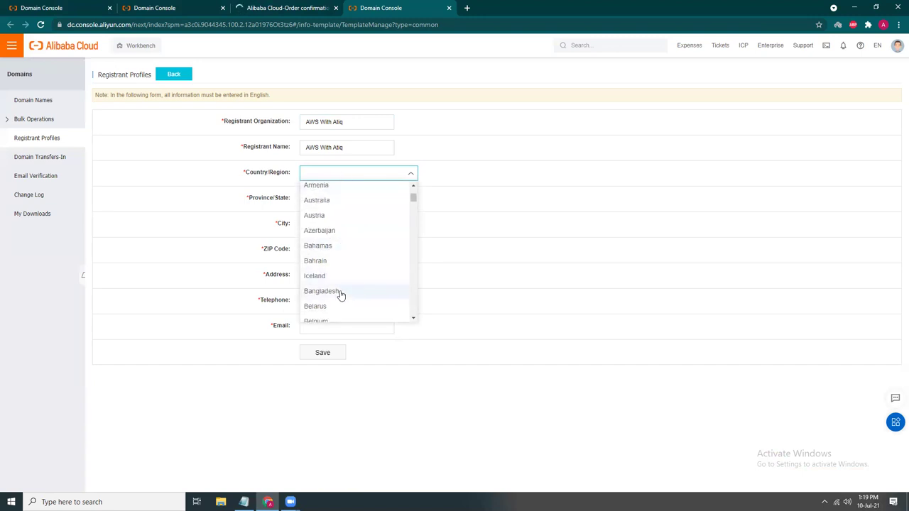
{"action": "left_click", "coordinate": [340, 294]}
{"action": "left_click", "coordinate": [341, 198]}
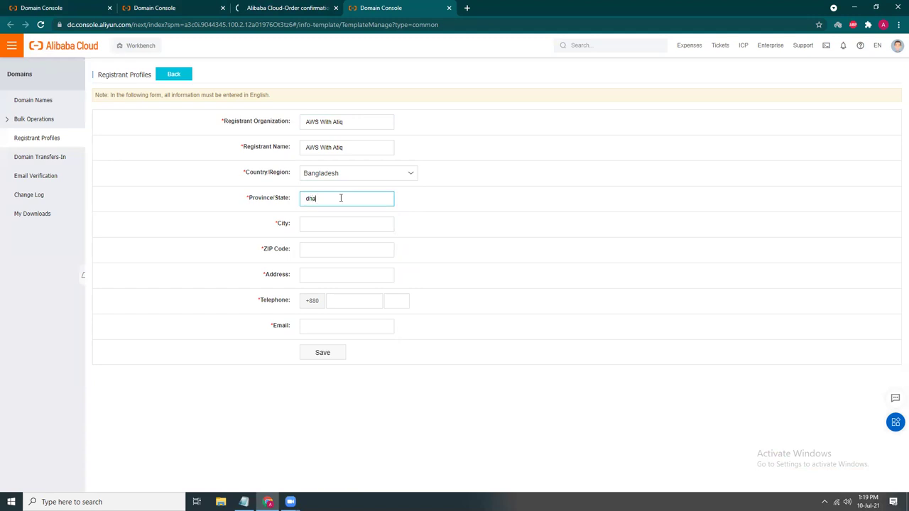
{"action": "type", "text": "dhaka"}
{"action": "key", "text": "Tab"}
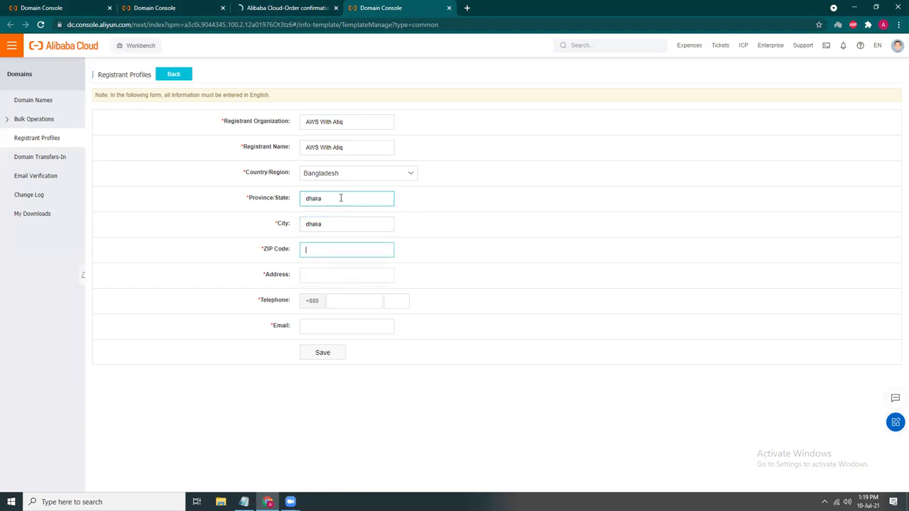
{"action": "type", "text": "1219"}
{"action": "key", "text": "Tab"}
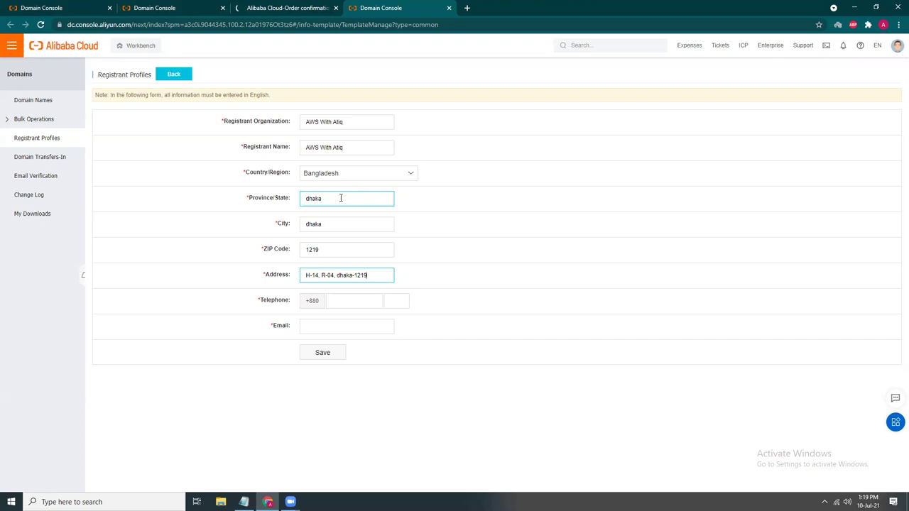
Step: Enter the contact telephone number and email address, then save the profile
{"action": "left_click", "coordinate": [365, 300]}
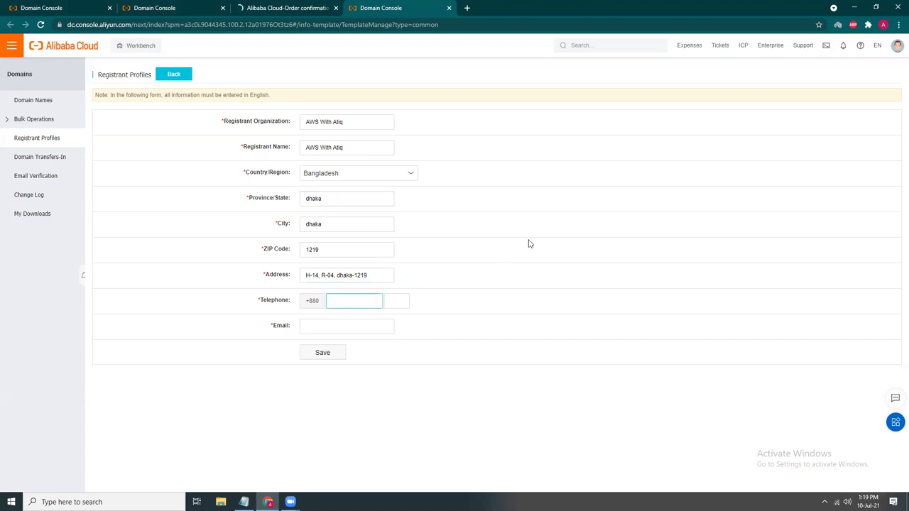
{"action": "left_click", "coordinate": [339, 328]}
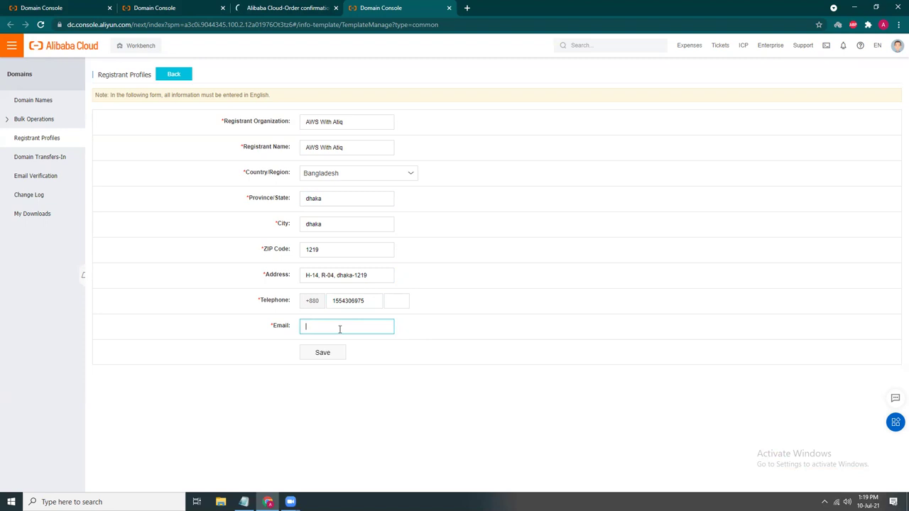
{"action": "left_click", "coordinate": [324, 354]}
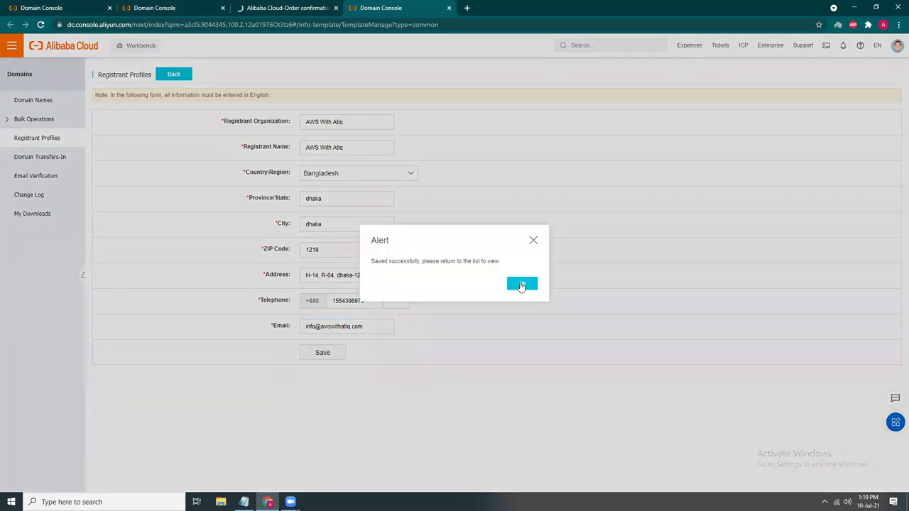
Step: Dismiss the save alert and send a verification email for the profile
{"action": "left_click", "coordinate": [520, 283]}
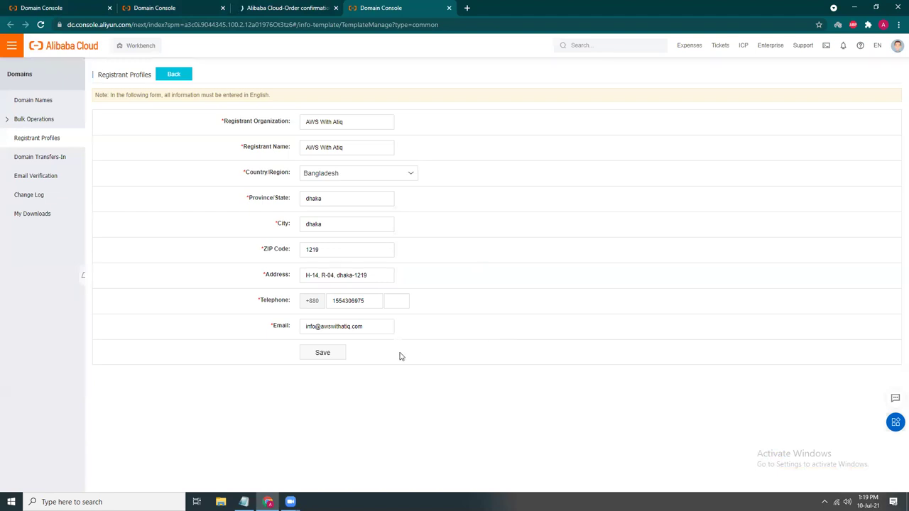
{"action": "left_click", "coordinate": [179, 76]}
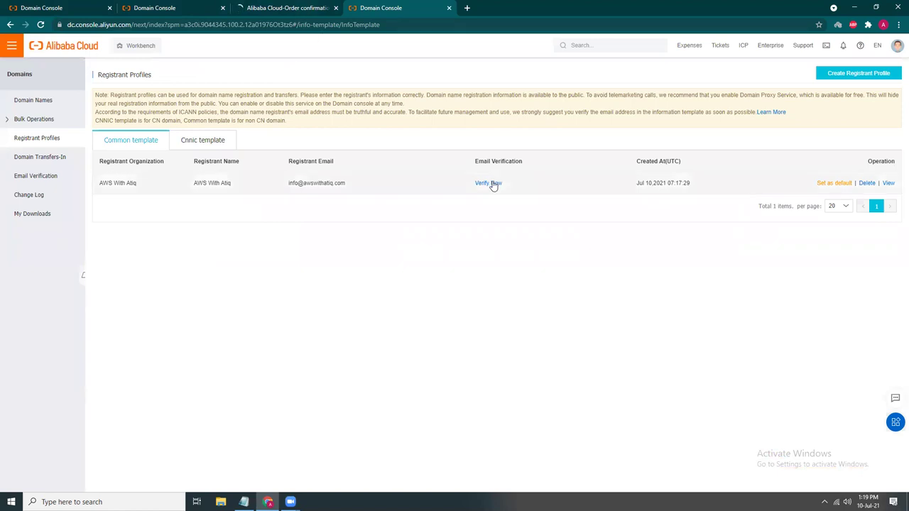
{"action": "left_click", "coordinate": [493, 186]}
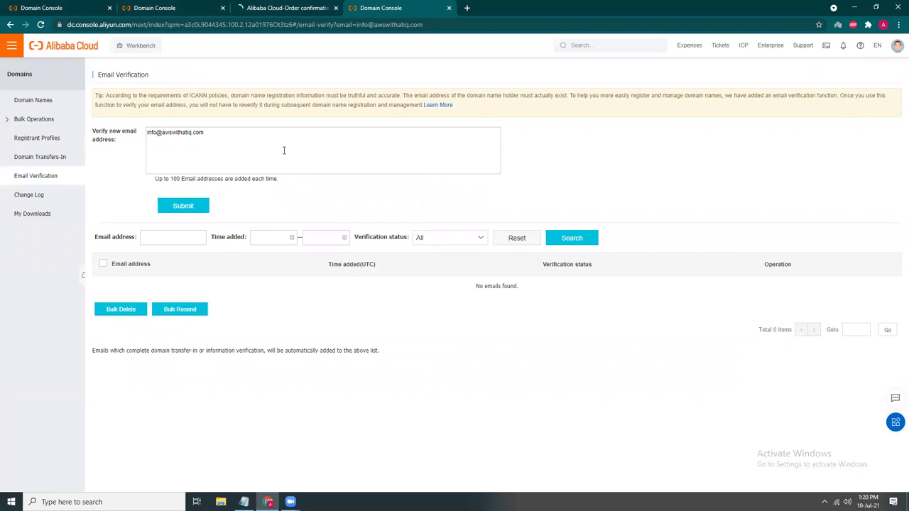
{"action": "left_click", "coordinate": [199, 209]}
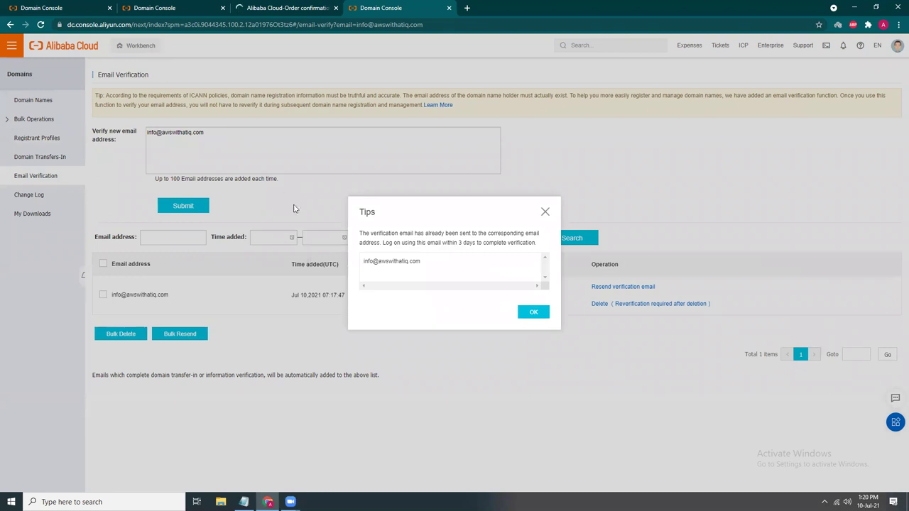
{"action": "left_click", "coordinate": [532, 312]}
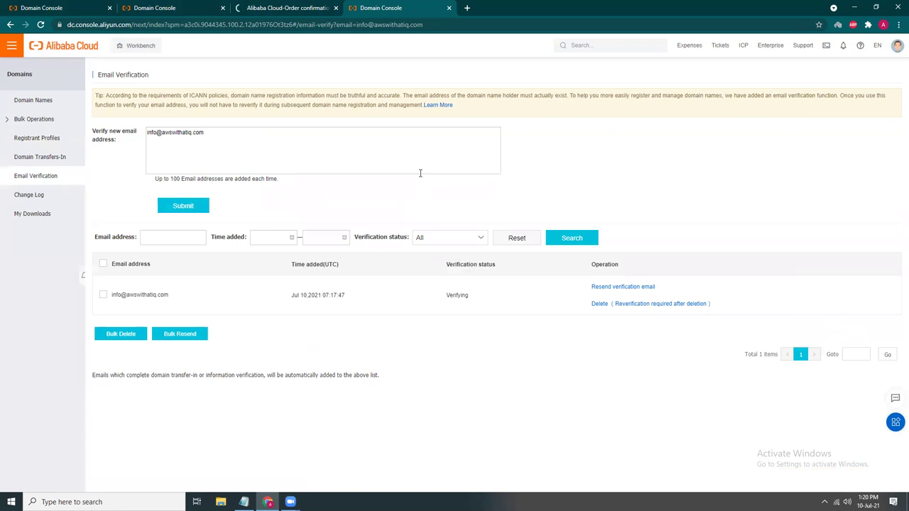
Step: Refresh to confirm the email is verified, then return to the knifetours.com order
{"action": "left_click", "coordinate": [41, 25]}
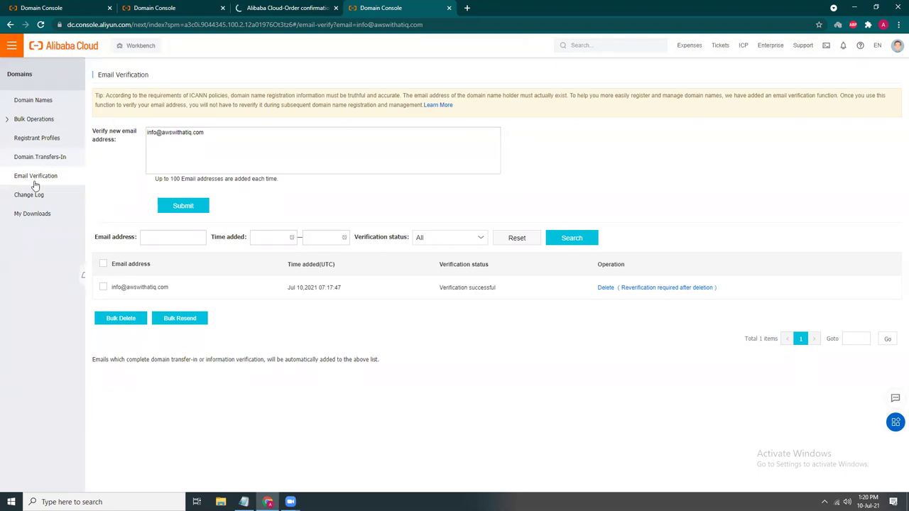
{"action": "left_click", "coordinate": [39, 142]}
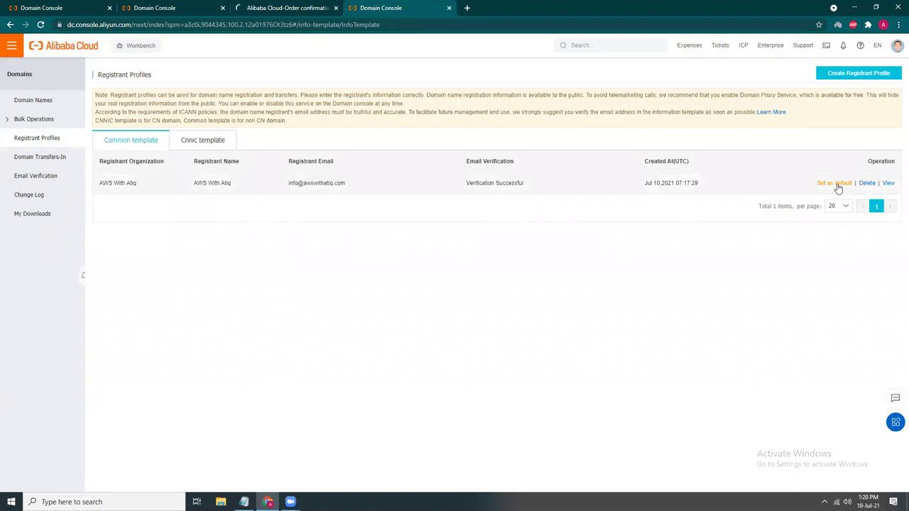
{"action": "left_click", "coordinate": [282, 8]}
Step: Reload the order, pick the verified registrant profile, accept the agreement, and place the $3.90 order
{"action": "scroll", "coordinate": [450, 229], "scroll_direction": "up", "scroll_amount": 3}
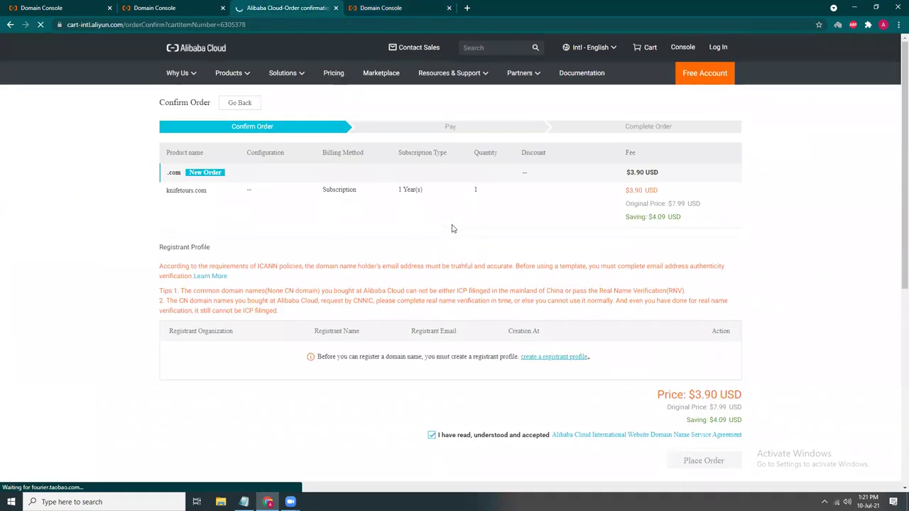
{"action": "left_click", "coordinate": [281, 24]}
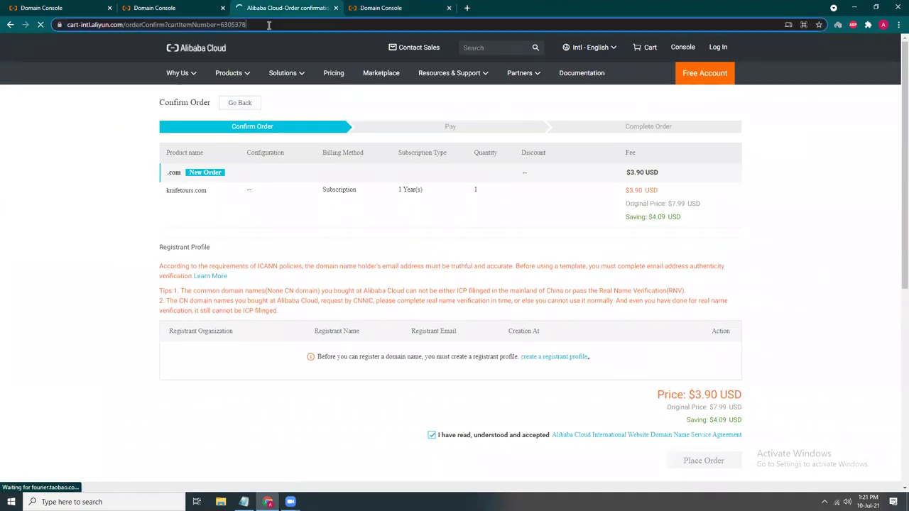
{"action": "key", "text": "Return"}
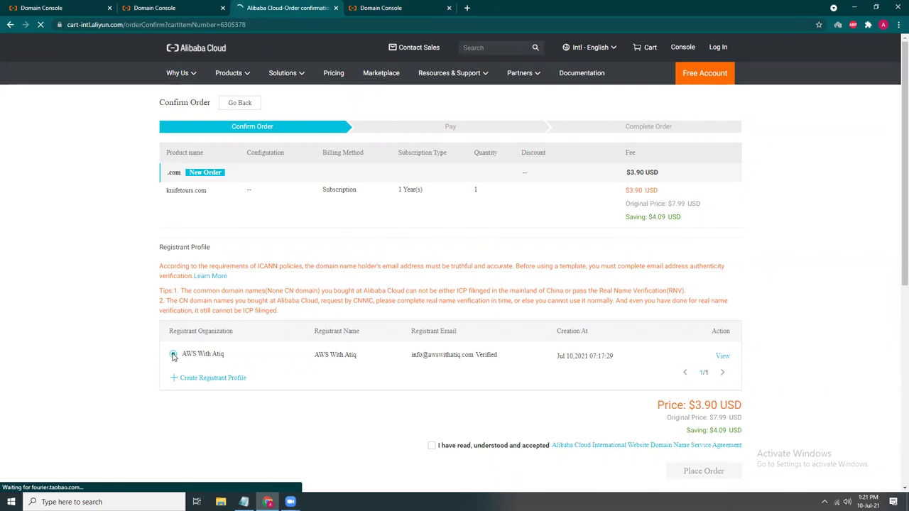
{"action": "left_click", "coordinate": [173, 355]}
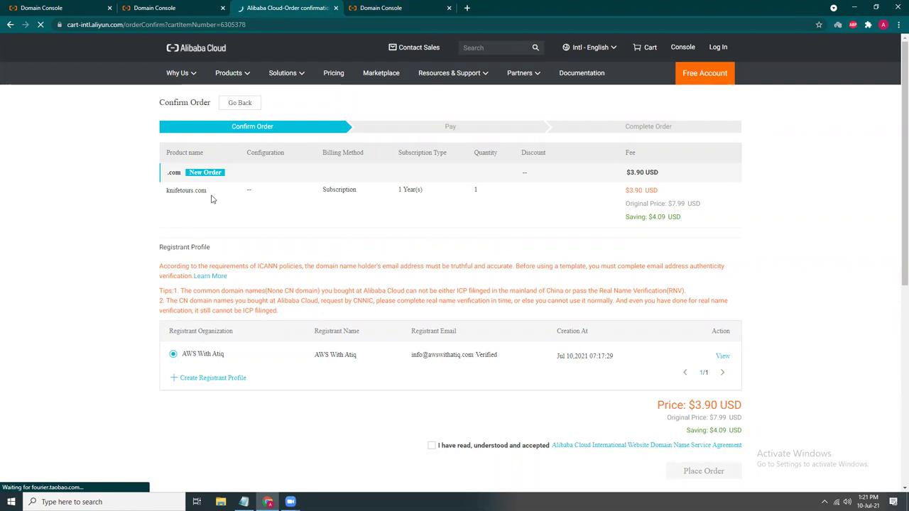
{"action": "scroll", "coordinate": [649, 336], "scroll_direction": "down", "scroll_amount": 3}
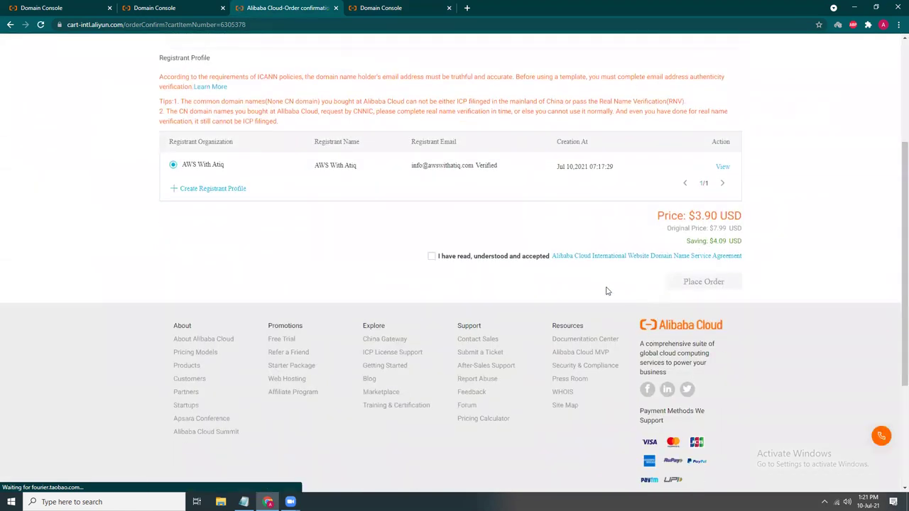
{"action": "left_click", "coordinate": [431, 256]}
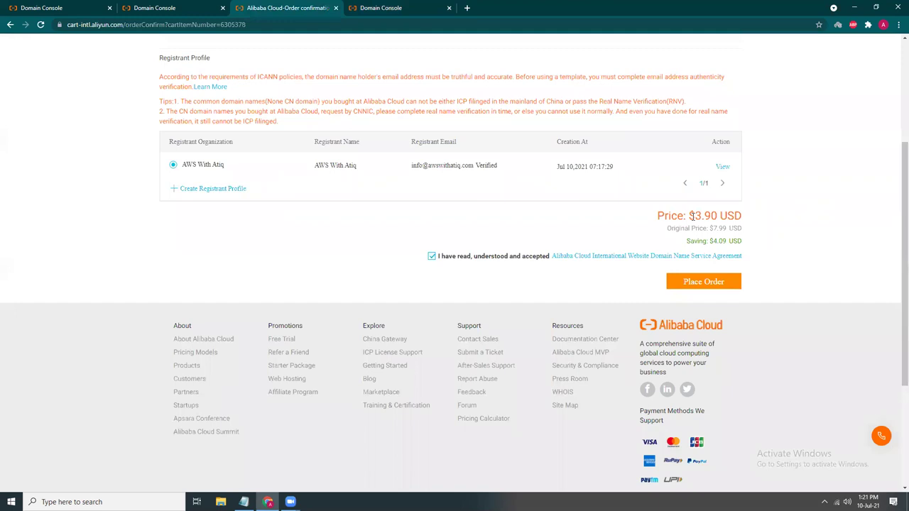
{"action": "left_click", "coordinate": [708, 281]}
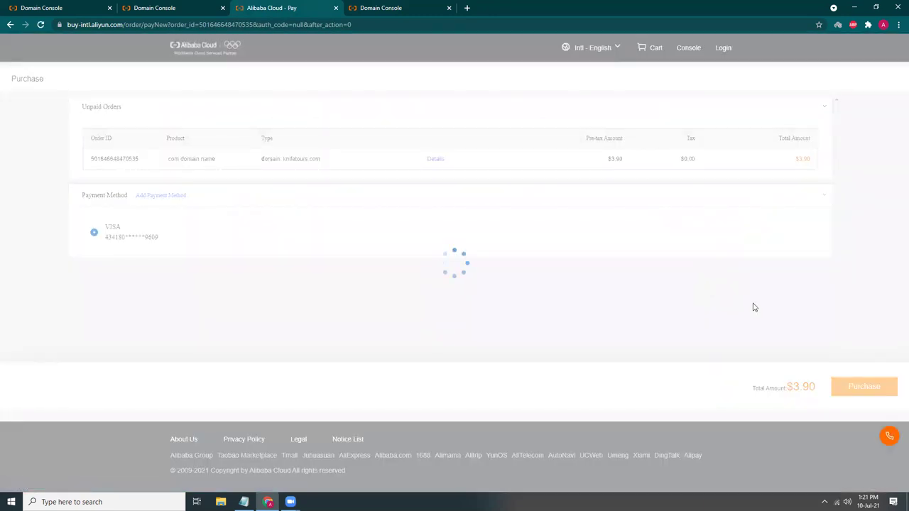
Step: Pay the $3.90 knifetours.com order with the saved VISA card
{"action": "left_click", "coordinate": [866, 387]}
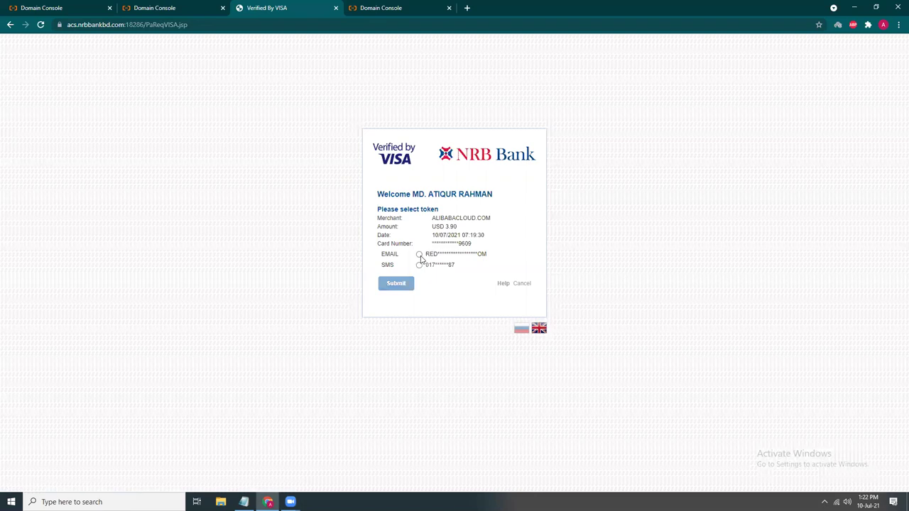
Step: Pass the bank's card check by requesting an emailed one-time password and submitting it
{"action": "left_click", "coordinate": [419, 256]}
{"action": "left_click", "coordinate": [405, 283]}
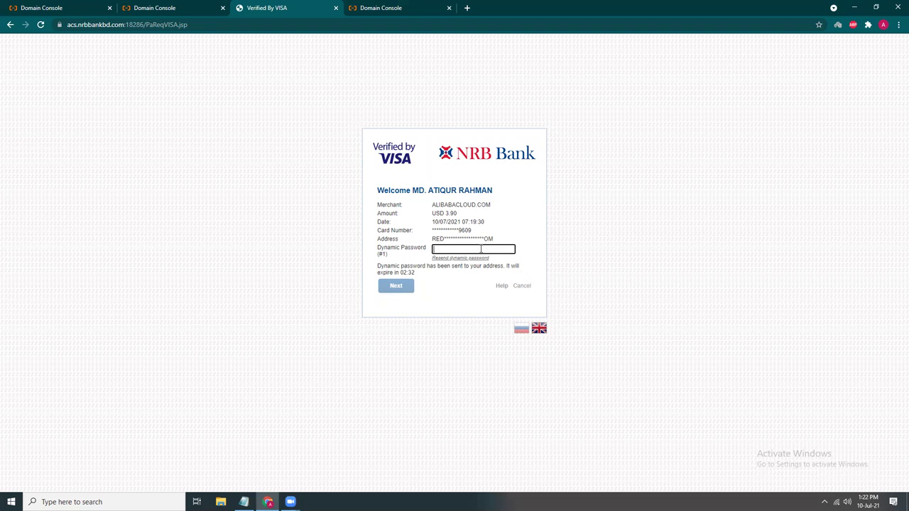
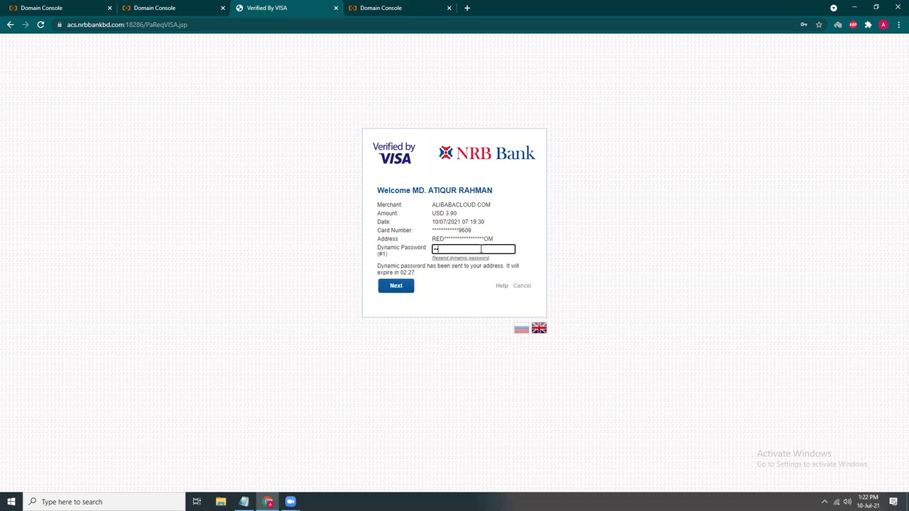
{"action": "left_click", "coordinate": [402, 286]}
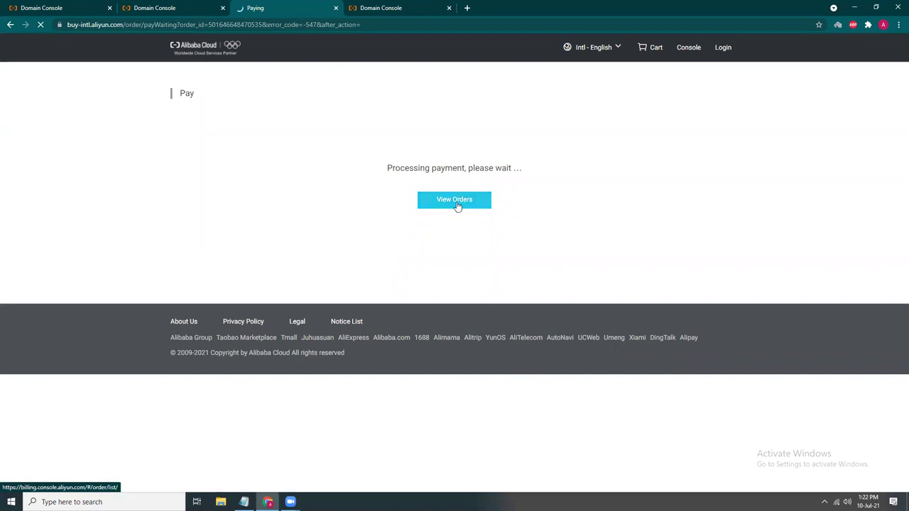
Step: Check that the .com domain order shows as Paid at $3.90, then close the payment tab
{"action": "left_click", "coordinate": [457, 206]}
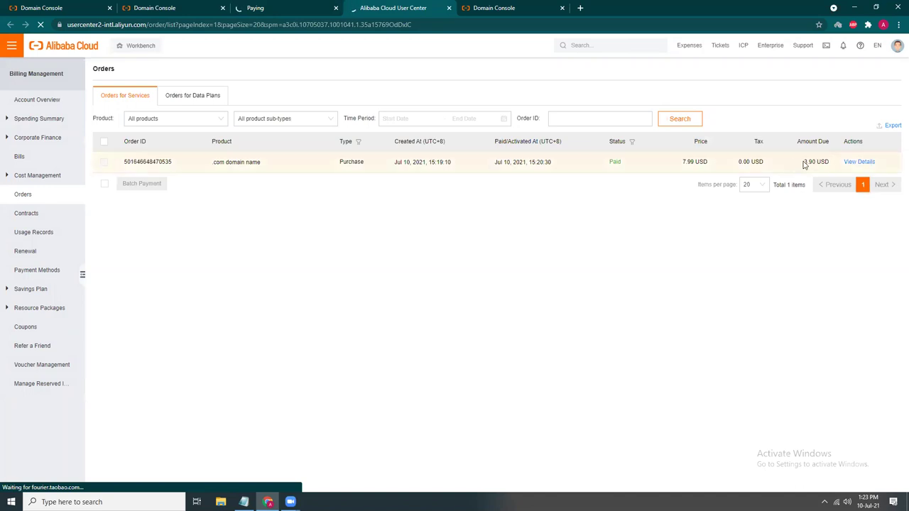
{"action": "left_click", "coordinate": [261, 8]}
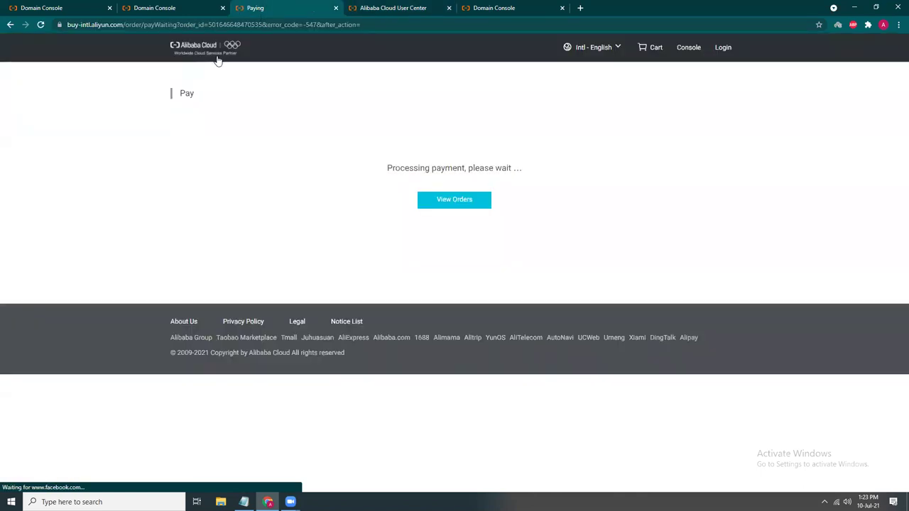
{"action": "left_click", "coordinate": [336, 7]}
{"action": "left_click", "coordinate": [154, 8]}
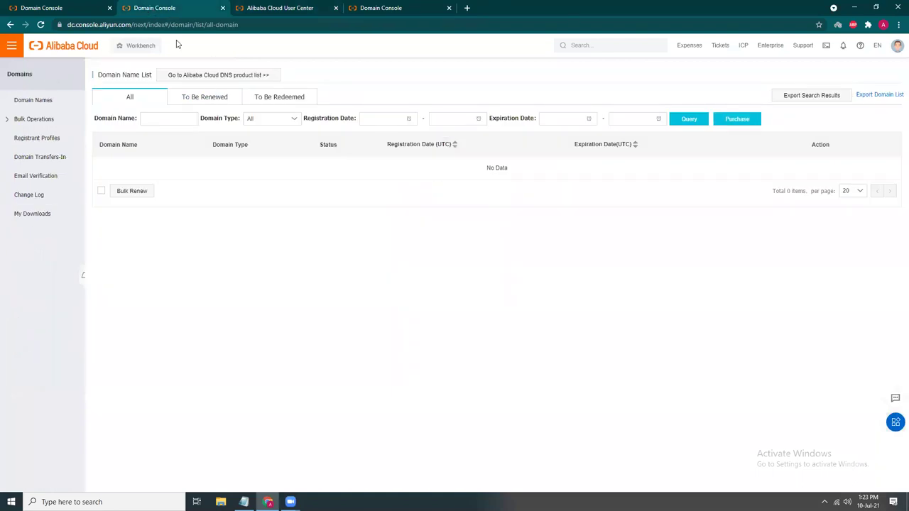
Step: Reload the domain list so knifetours.com shows as Normal, then reopen the domain purchase page
{"action": "left_click", "coordinate": [37, 101]}
{"action": "left_click", "coordinate": [109, 8]}
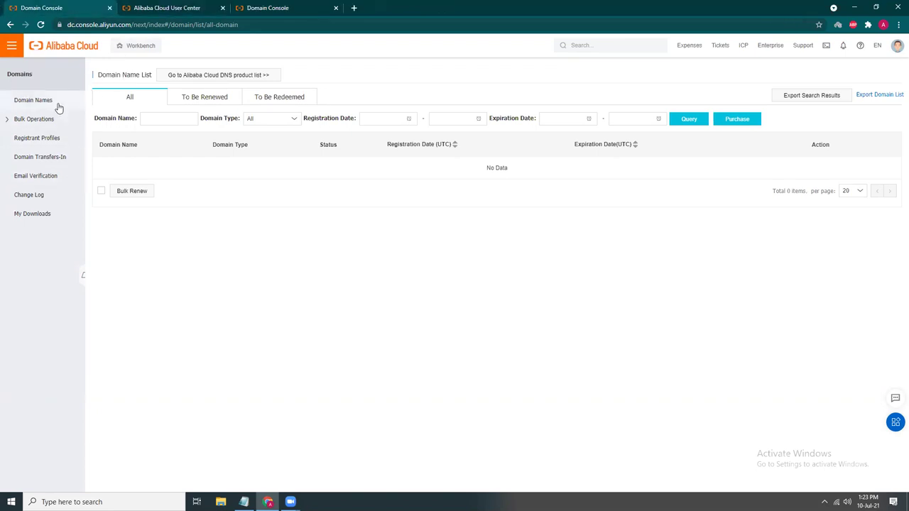
{"action": "left_click", "coordinate": [42, 25]}
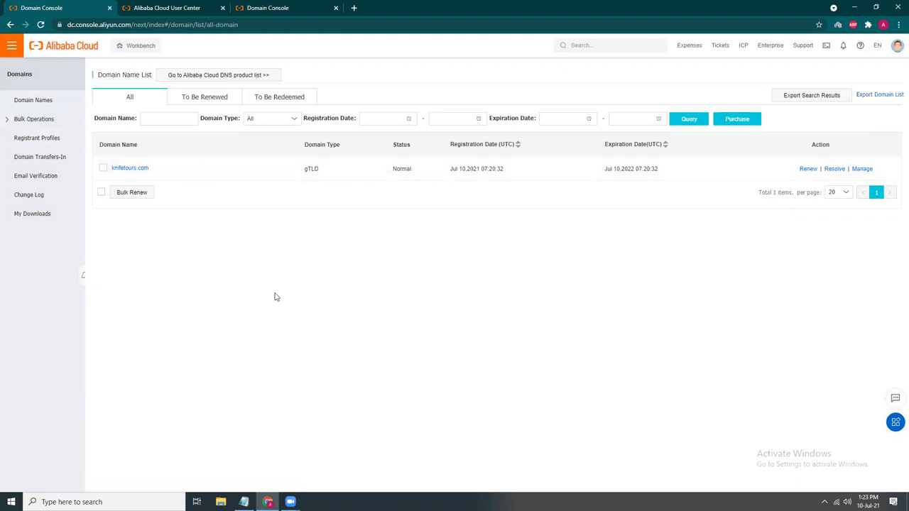
{"action": "left_click", "coordinate": [737, 118]}
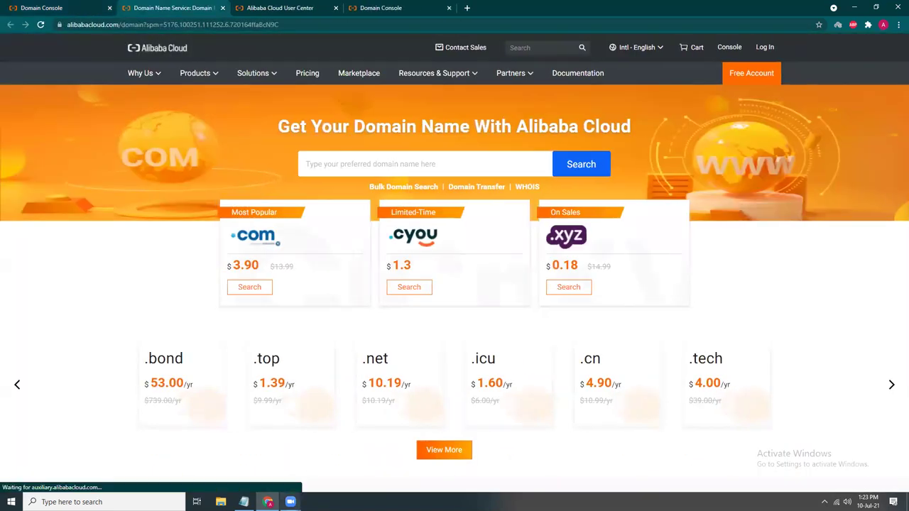
Step: Search the domain purchase page for threekitchen.com, copied from the notes
{"action": "key", "text": "alt+Tab"}
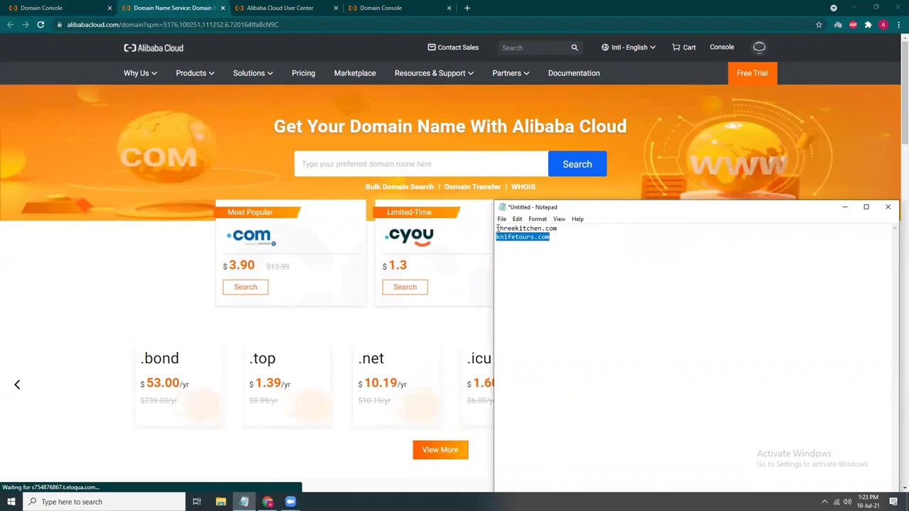
{"action": "left_click_drag", "start_coordinate": [497, 229], "coordinate": [561, 229]}
{"action": "key", "text": "ctrl+c"}
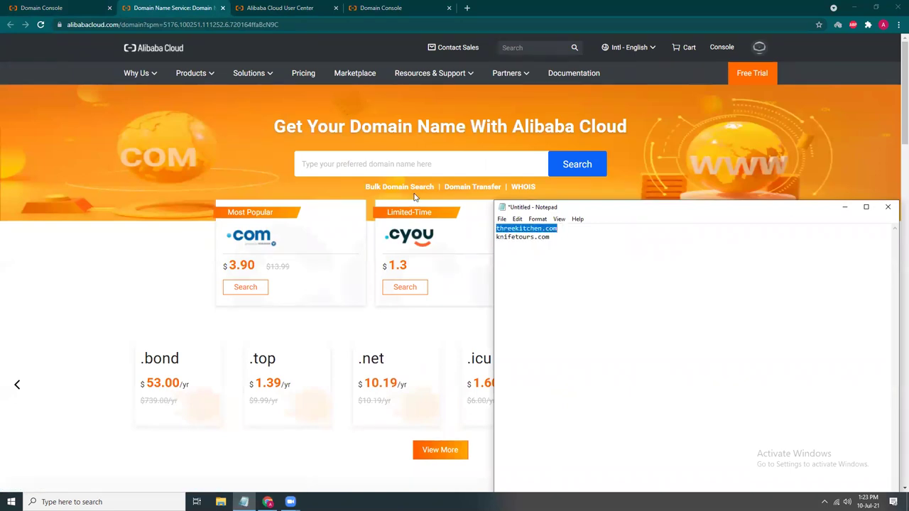
{"action": "left_click", "coordinate": [404, 165]}
{"action": "key", "text": "ctrl+v"}
{"action": "left_click", "coordinate": [577, 164]}
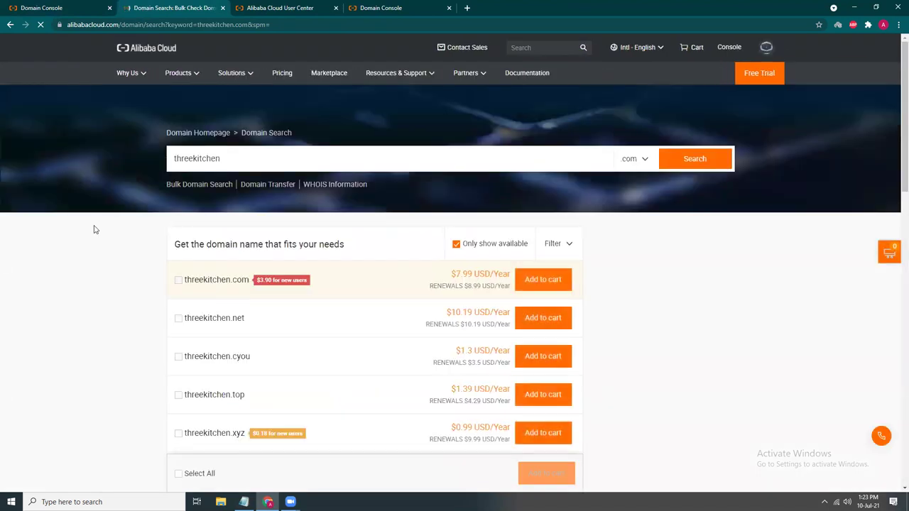
Step: Add threekitchen.com to the cart for one year at $7.99, leaving it unselected for checkout
{"action": "left_click", "coordinate": [178, 281]}
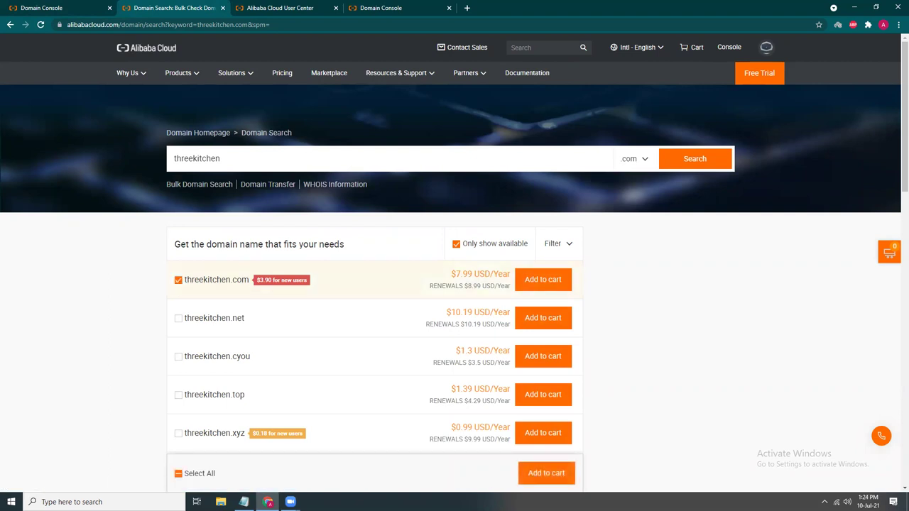
{"action": "left_click", "coordinate": [545, 282]}
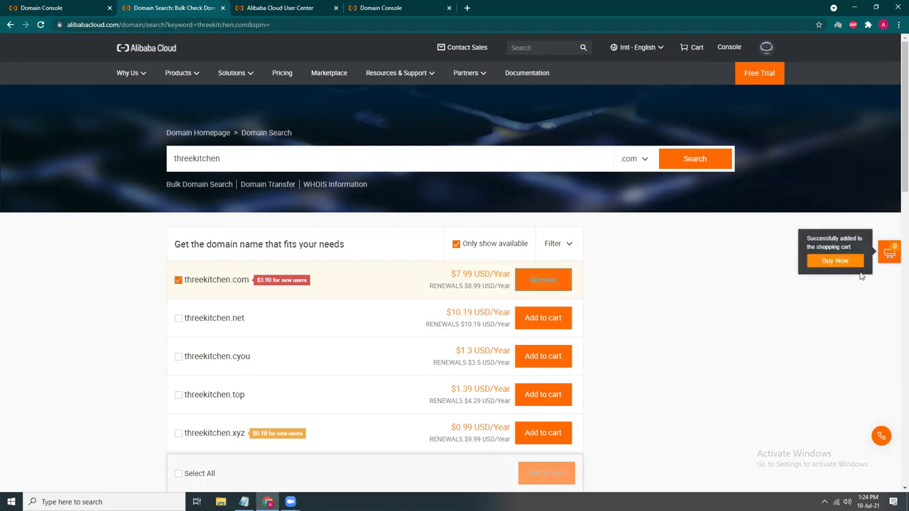
{"action": "left_click", "coordinate": [888, 254]}
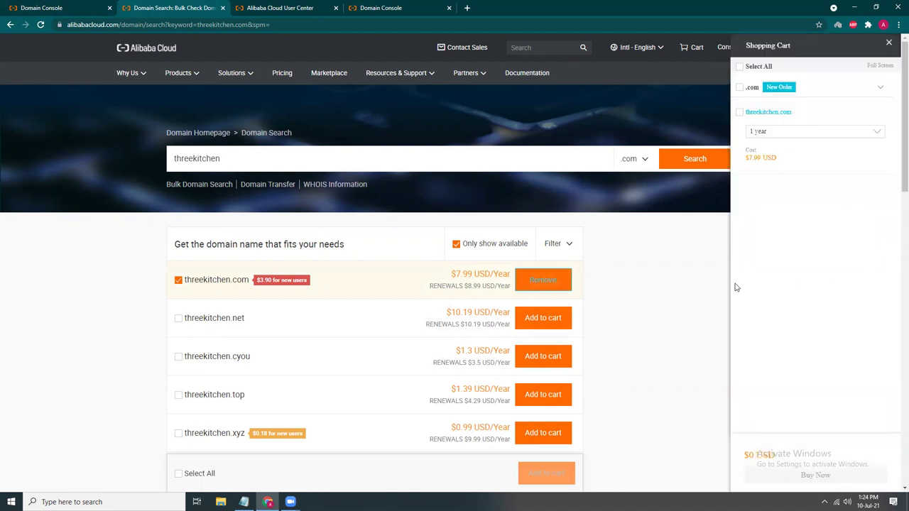
{"action": "mouse_move", "coordinate": [810, 135]}
{"action": "left_click", "coordinate": [739, 113]}
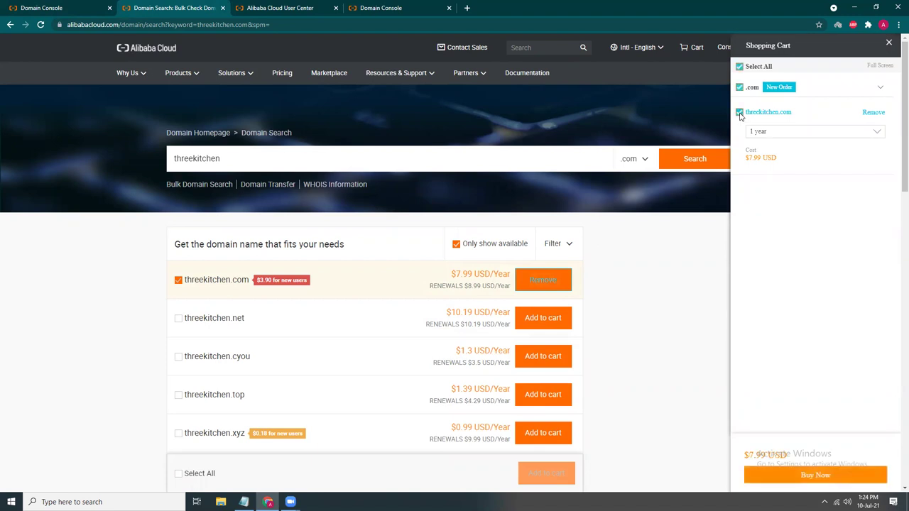
{"action": "left_click", "coordinate": [740, 114]}
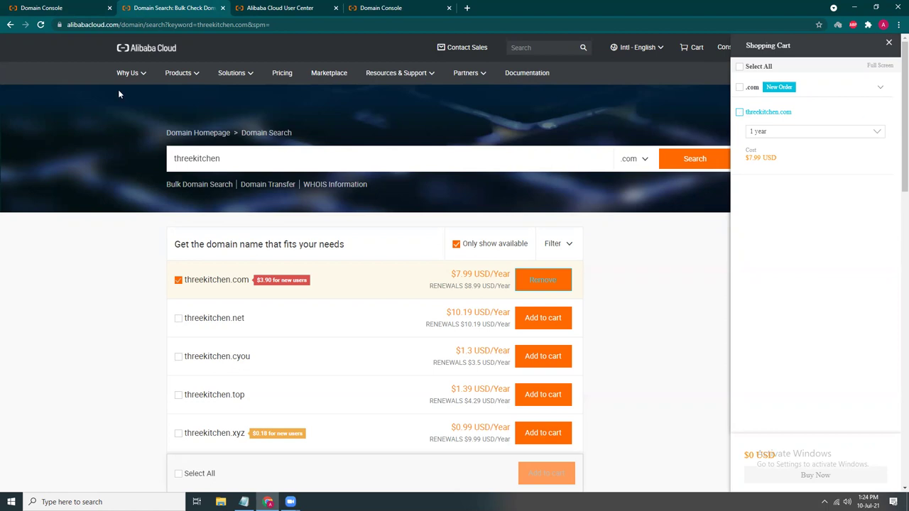
Step: Close the Domain Search and User Center tabs and bring up knifetours.com's Change DNS Server form
{"action": "left_click", "coordinate": [223, 9]}
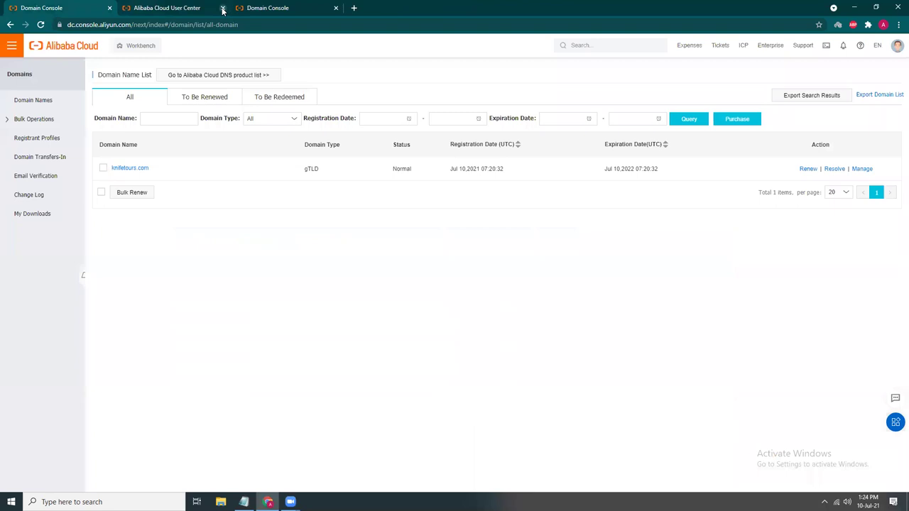
{"action": "left_click", "coordinate": [223, 8]}
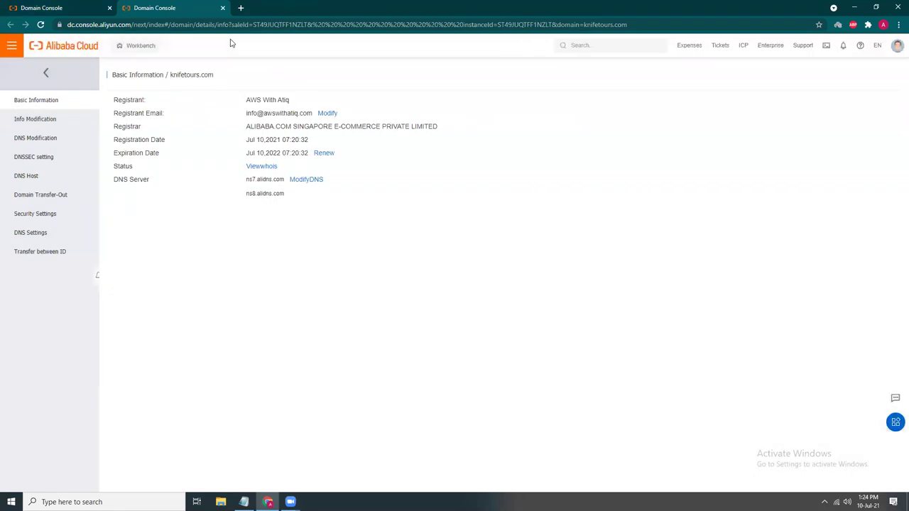
{"action": "left_click", "coordinate": [307, 182]}
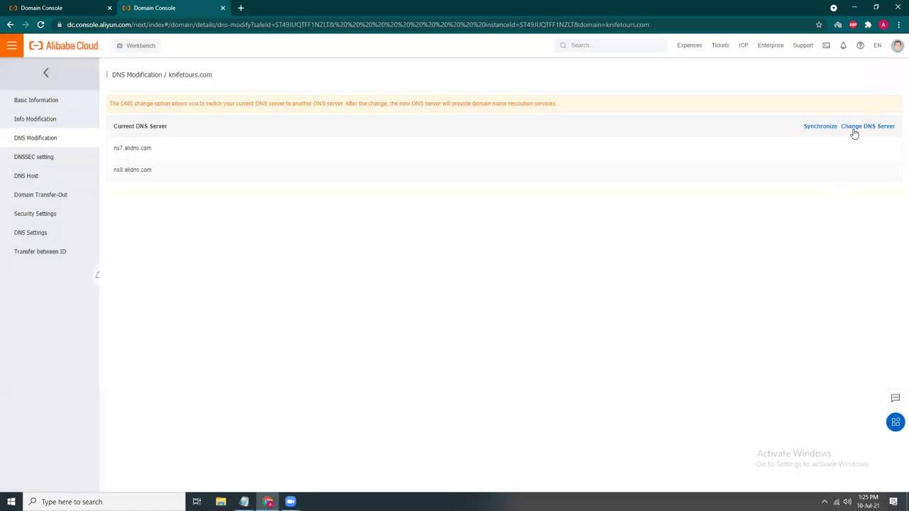
{"action": "left_click", "coordinate": [860, 127]}
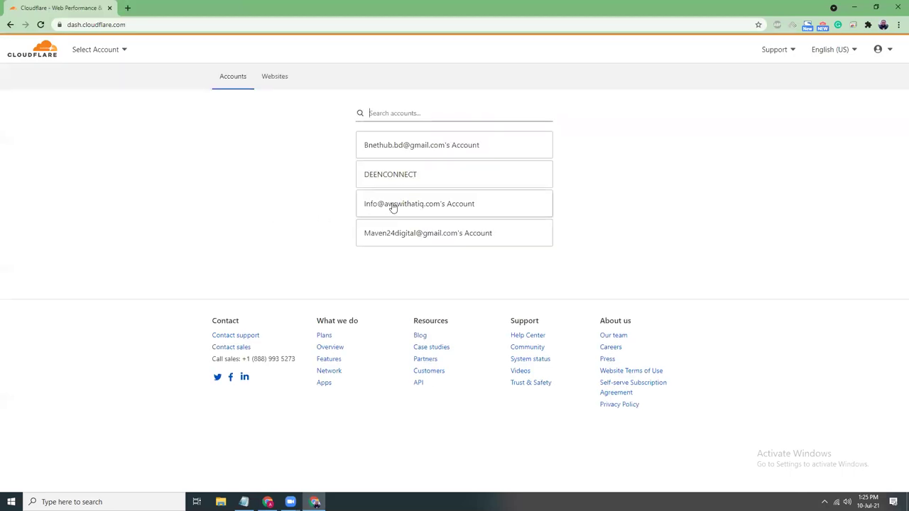
Step: In the chosen Cloudflare account, search existing sites for knifetours.com, then start adding a new site
{"action": "left_click", "coordinate": [392, 206]}
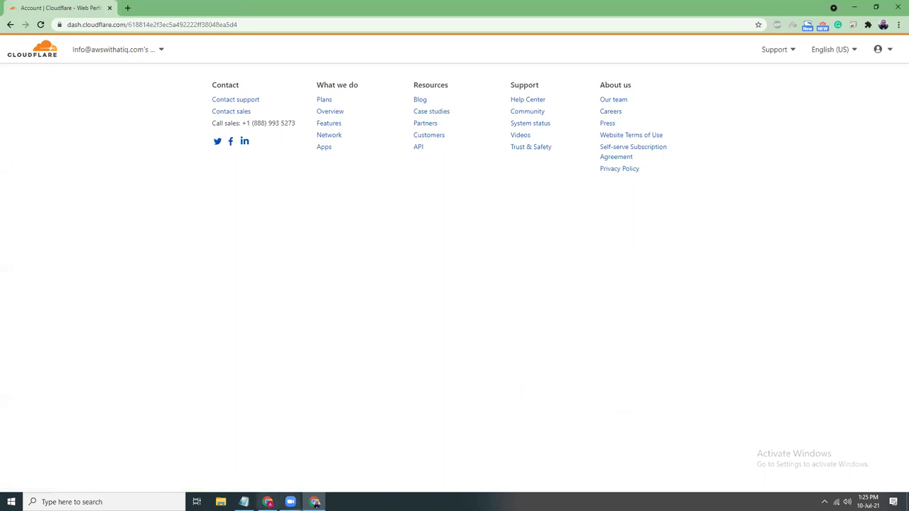
{"action": "left_click", "coordinate": [243, 502]}
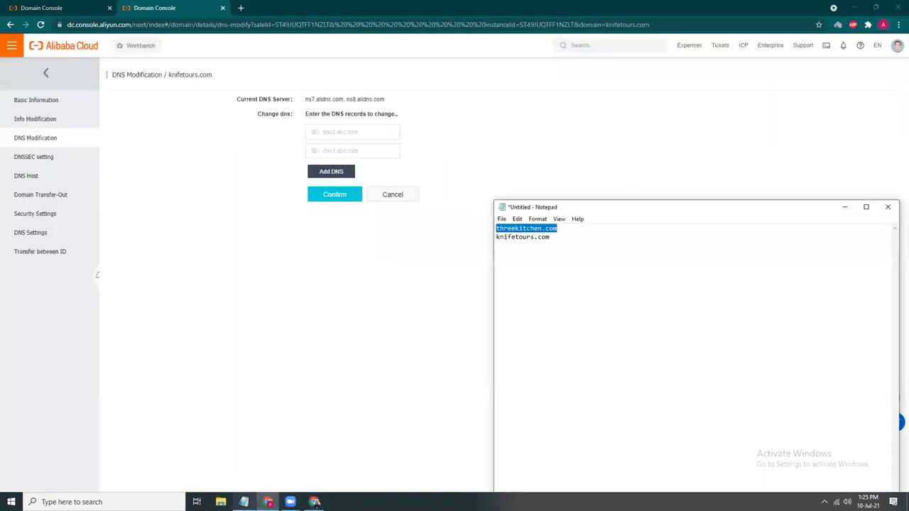
{"action": "left_click", "coordinate": [555, 240]}
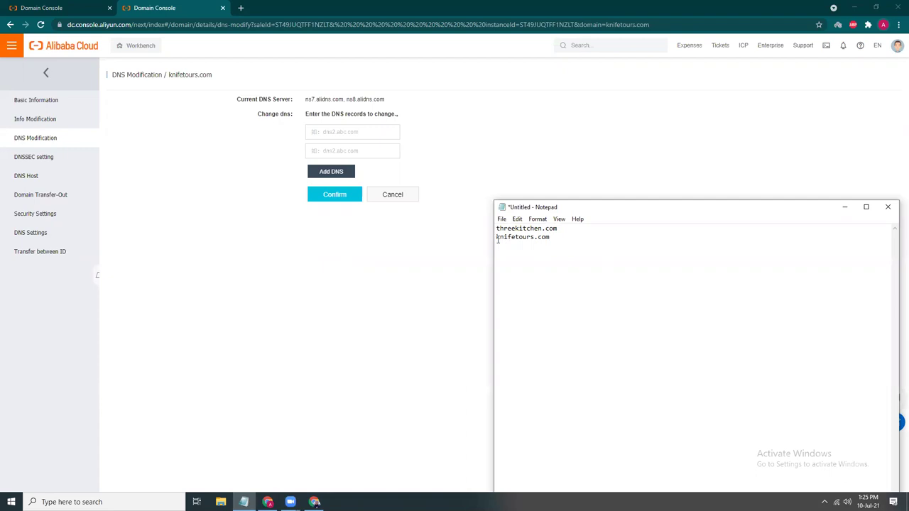
{"action": "left_click_drag", "start_coordinate": [495, 238], "coordinate": [551, 238]}
{"action": "key", "text": "ctrl+c"}
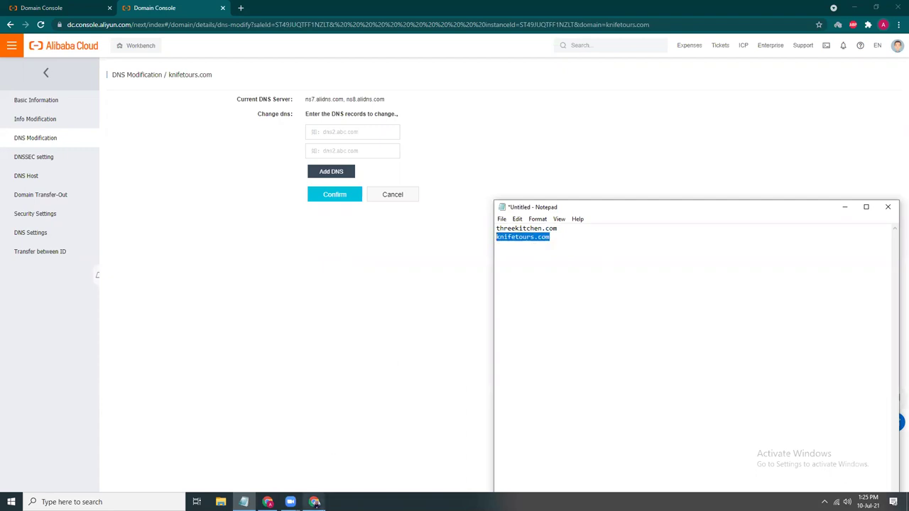
{"action": "left_click", "coordinate": [314, 502]}
{"action": "left_click", "coordinate": [322, 122]}
{"action": "key", "text": "ctrl+v"}
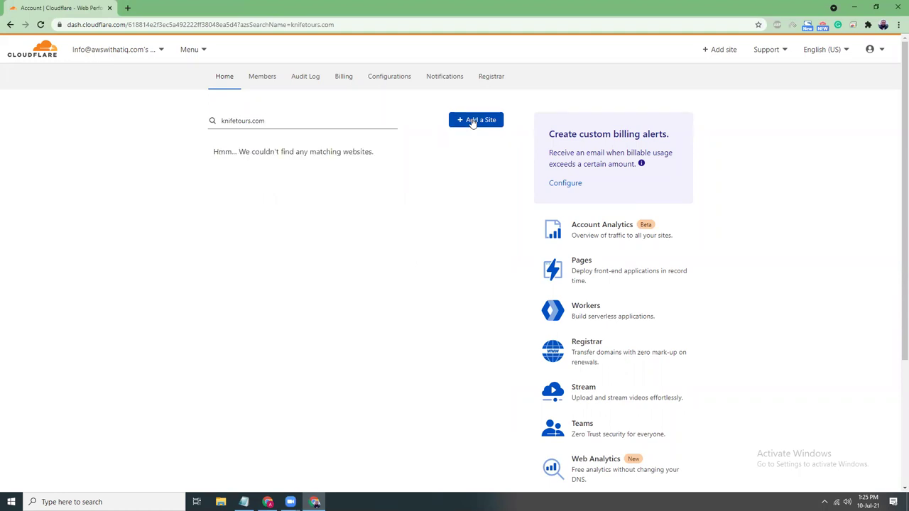
{"action": "left_click", "coordinate": [472, 122]}
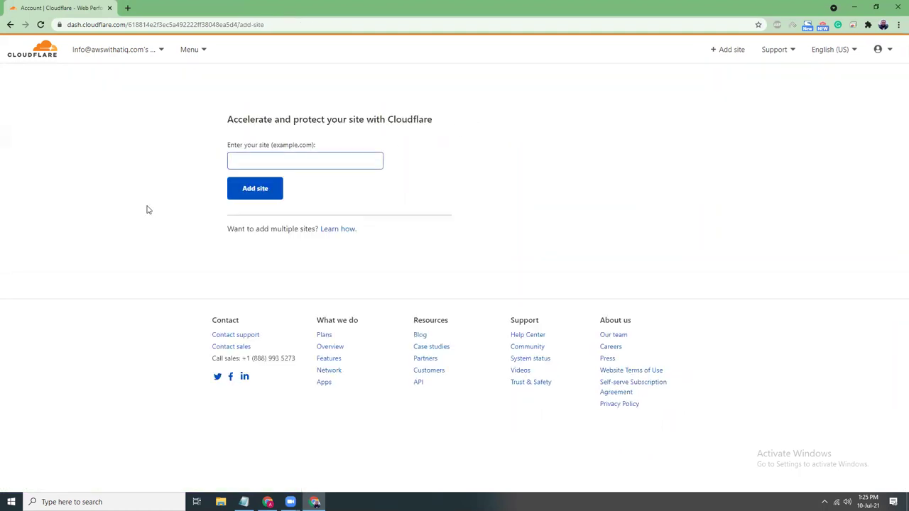
Step: Add knifetours.com as a Cloudflare site and choose the Free plan
{"action": "left_click", "coordinate": [296, 160]}
{"action": "type", "text": "knifetours.com"}
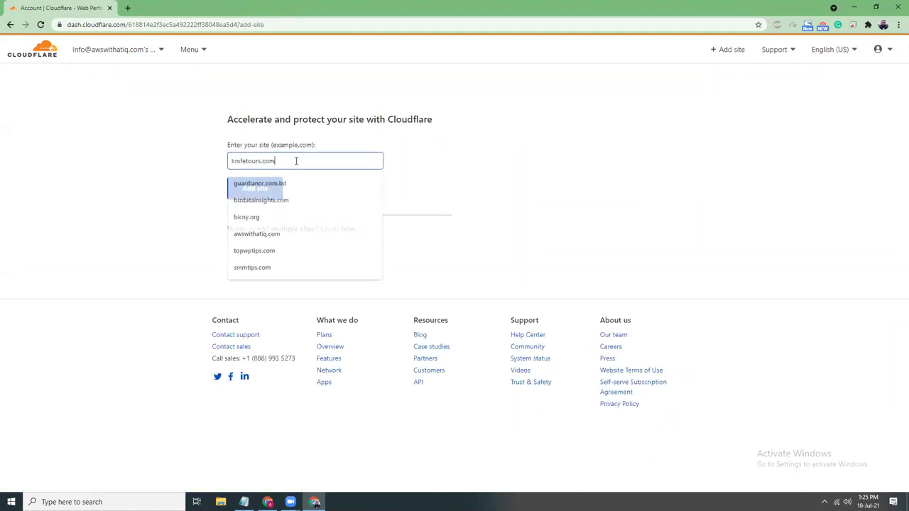
{"action": "left_click", "coordinate": [259, 185]}
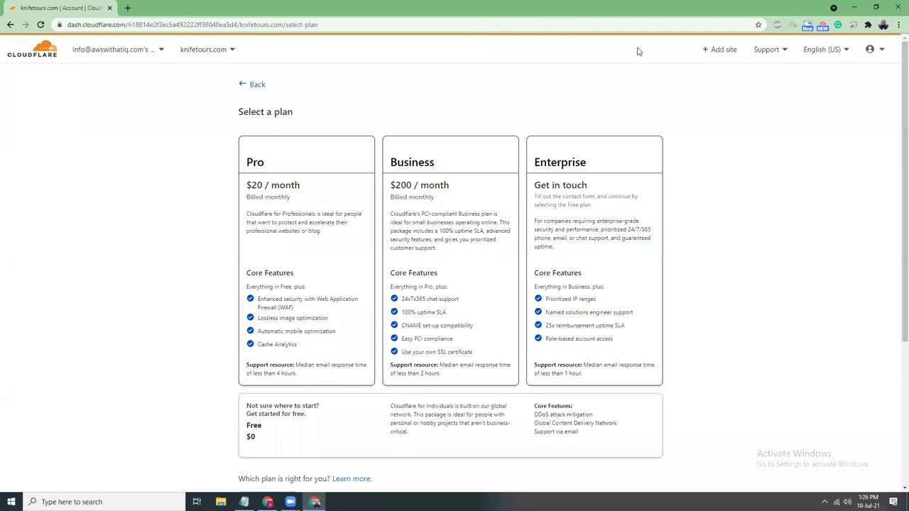
{"action": "scroll", "coordinate": [170, 348], "scroll_direction": "down", "scroll_amount": 1}
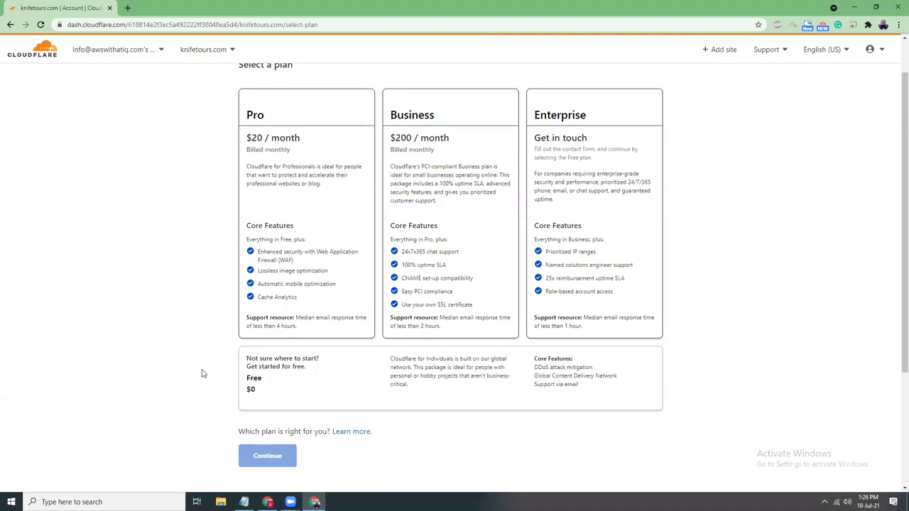
{"action": "left_click", "coordinate": [279, 377]}
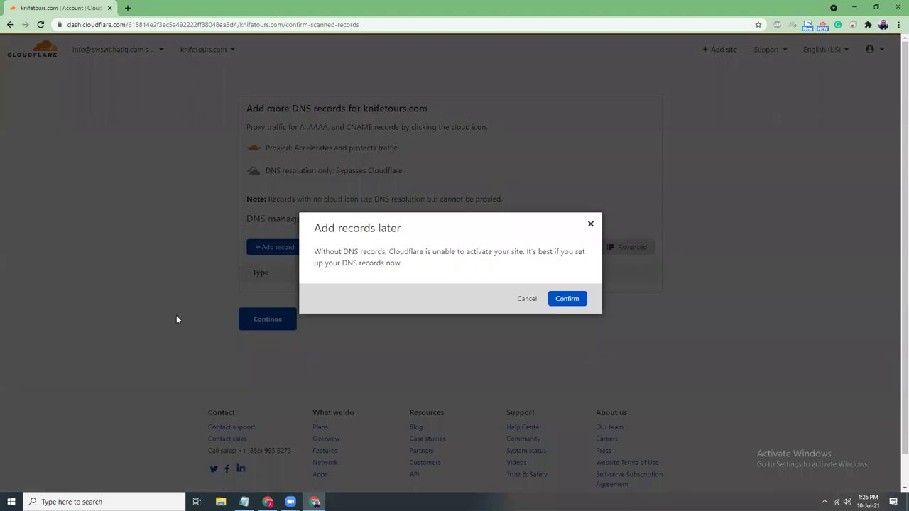
Step: Skip DNS records and paste clint.ns.cloudflare.com into Alibaba's first DNS server field
{"action": "left_click", "coordinate": [578, 301]}
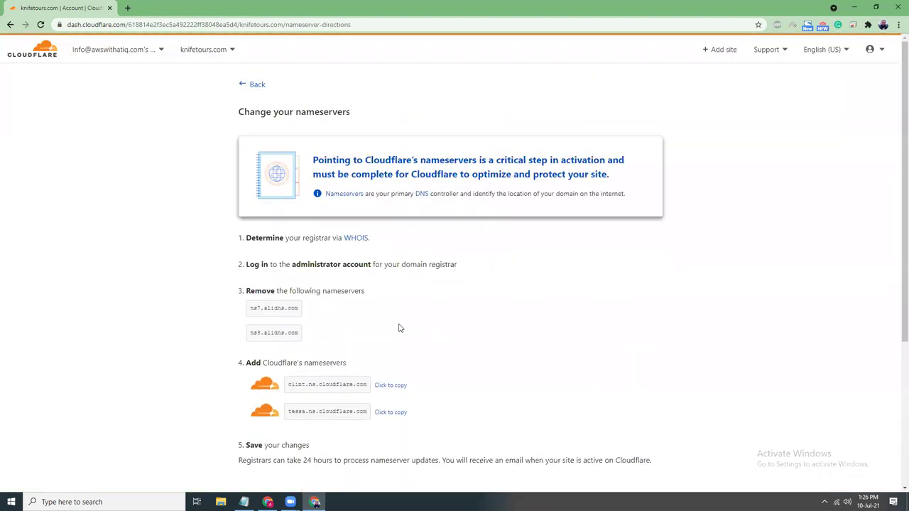
{"action": "scroll", "coordinate": [198, 276], "scroll_direction": "down", "scroll_amount": 3}
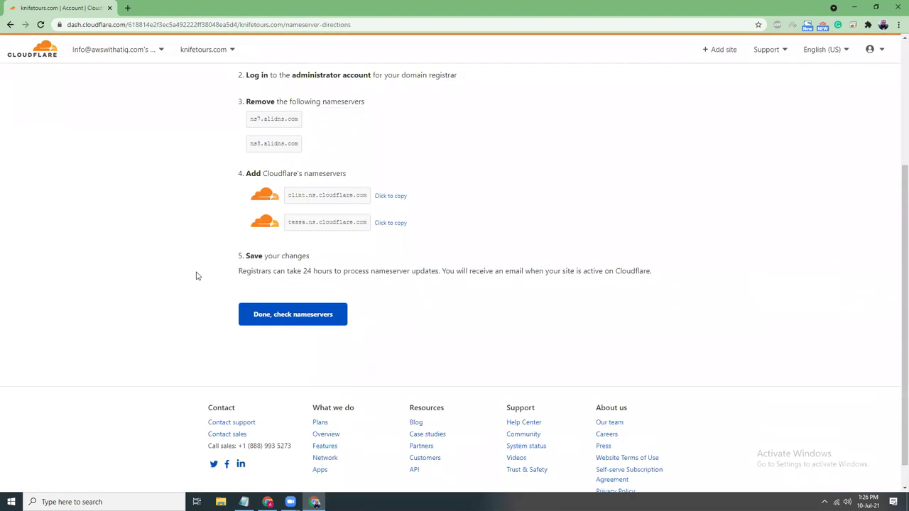
{"action": "left_click", "coordinate": [398, 198]}
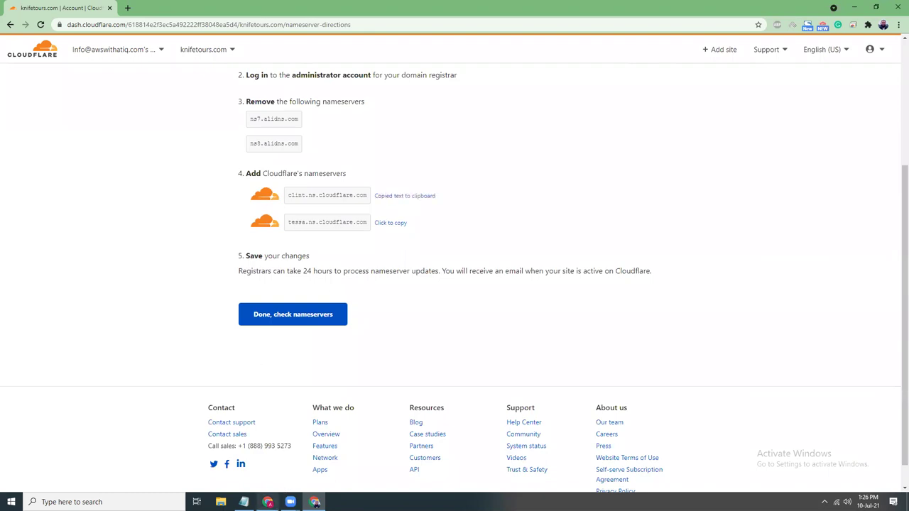
{"action": "left_click", "coordinate": [315, 502]}
{"action": "left_click", "coordinate": [353, 132]}
{"action": "key", "text": "ctrl+v"}
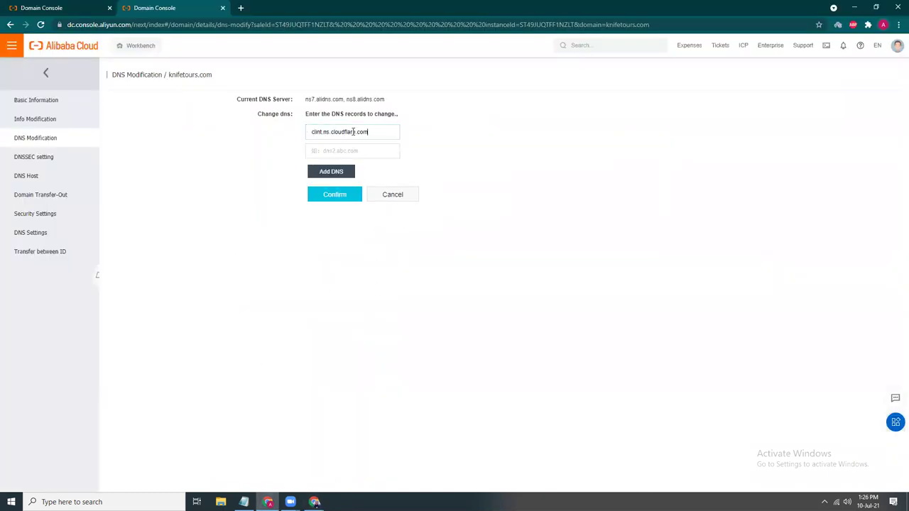
Step: Paste tessa.ns.cloudflare.com into the second DNS server field
{"action": "key", "text": "alt+Tab"}
{"action": "left_click", "coordinate": [380, 224]}
{"action": "key", "text": "alt+Tab"}
{"action": "left_click", "coordinate": [379, 152]}
{"action": "key", "text": "ctrl+v"}
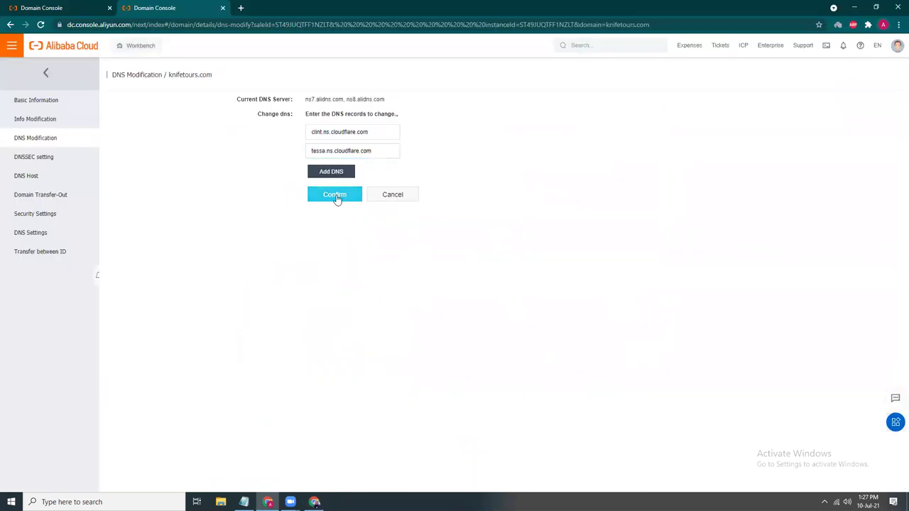
Step: Submit the new DNS servers and paste the emailed verification code from Gmail into the dialog
{"action": "left_click", "coordinate": [336, 199]}
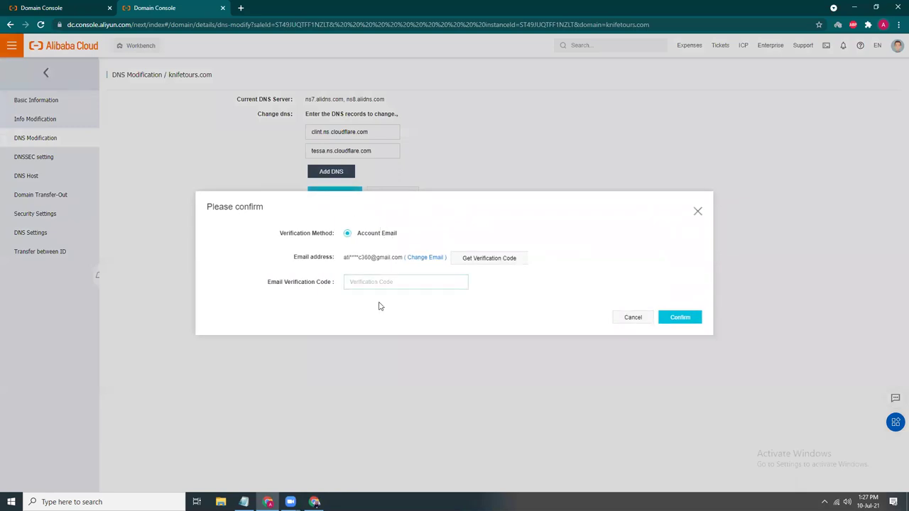
{"action": "left_click", "coordinate": [488, 259]}
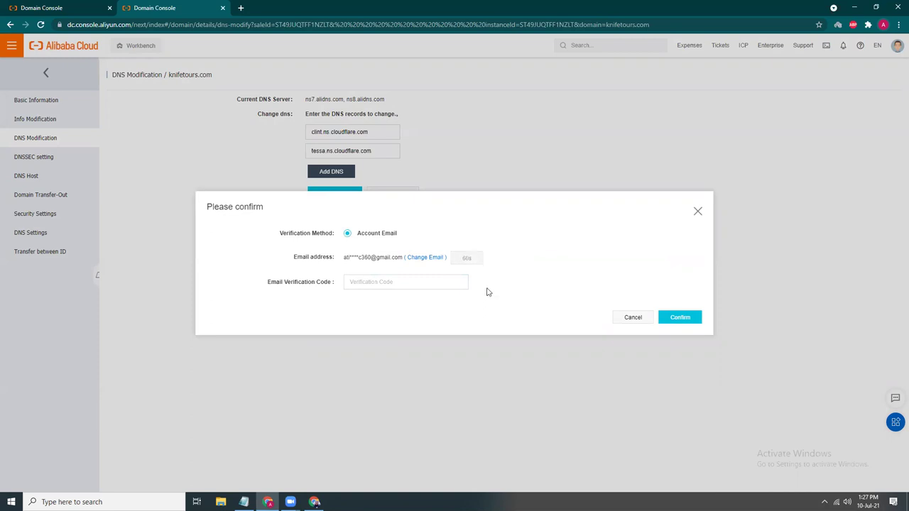
{"action": "left_click", "coordinate": [240, 8]}
{"action": "left_click", "coordinate": [274, 10]}
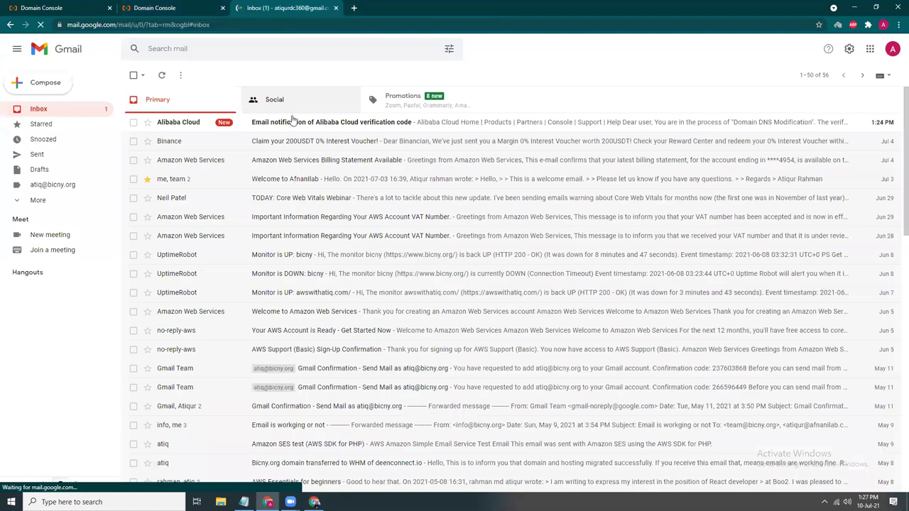
{"action": "left_click", "coordinate": [292, 123]}
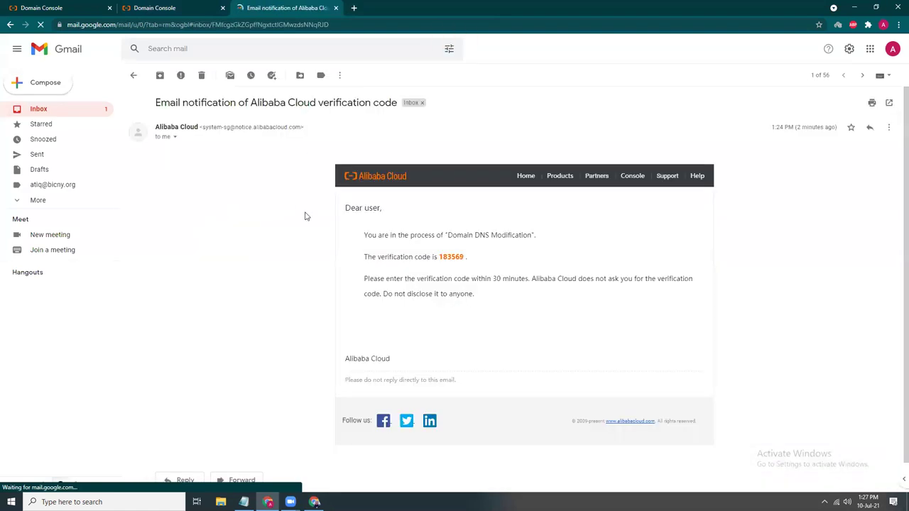
{"action": "left_click_drag", "start_coordinate": [440, 259], "coordinate": [464, 258]}
{"action": "left_click", "coordinate": [183, 8]}
{"action": "left_click", "coordinate": [397, 285]}
{"action": "key", "text": "ctrl+v"}
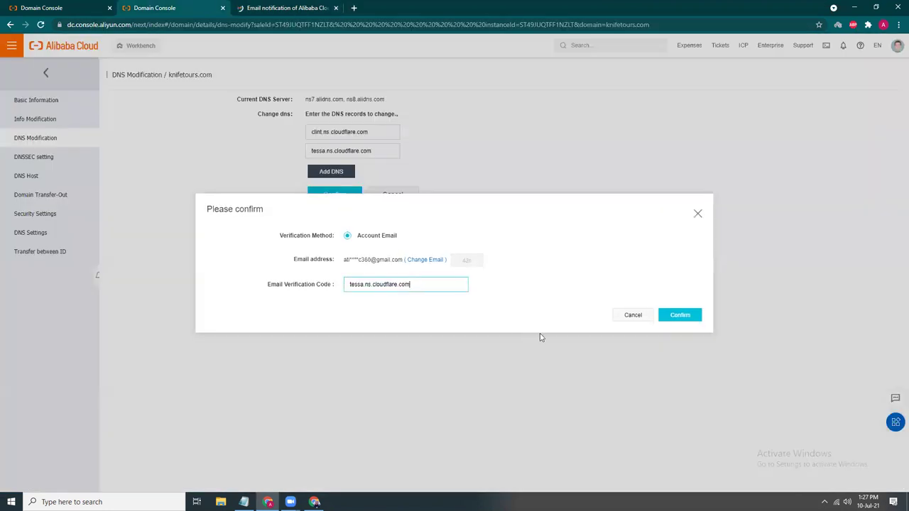
Step: Replace the code field's contents with the correctly copied verification code and confirm the DNS change
{"action": "key", "text": "ctrl+Tab"}
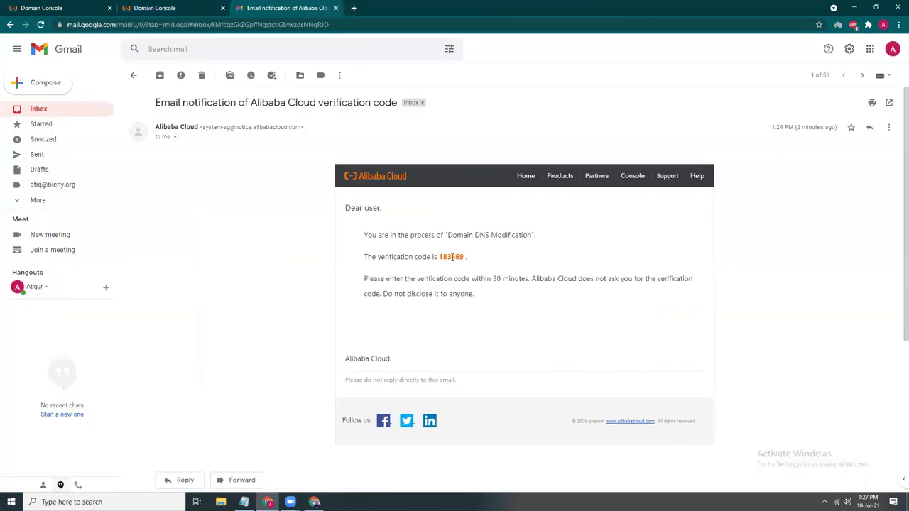
{"action": "double_click", "coordinate": [452, 259]}
{"action": "right_click", "coordinate": [453, 259]}
{"action": "left_click", "coordinate": [475, 266]}
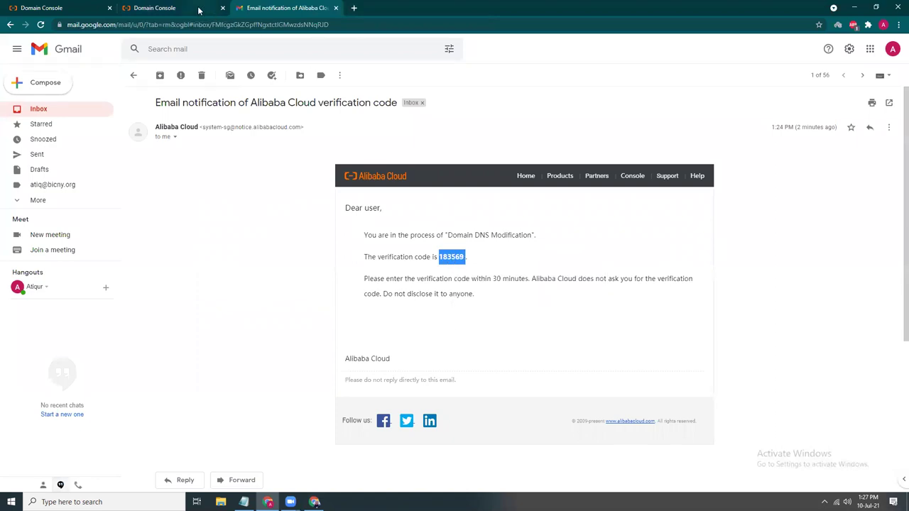
{"action": "left_click", "coordinate": [178, 8]}
{"action": "left_click_drag", "start_coordinate": [425, 286], "coordinate": [339, 287]}
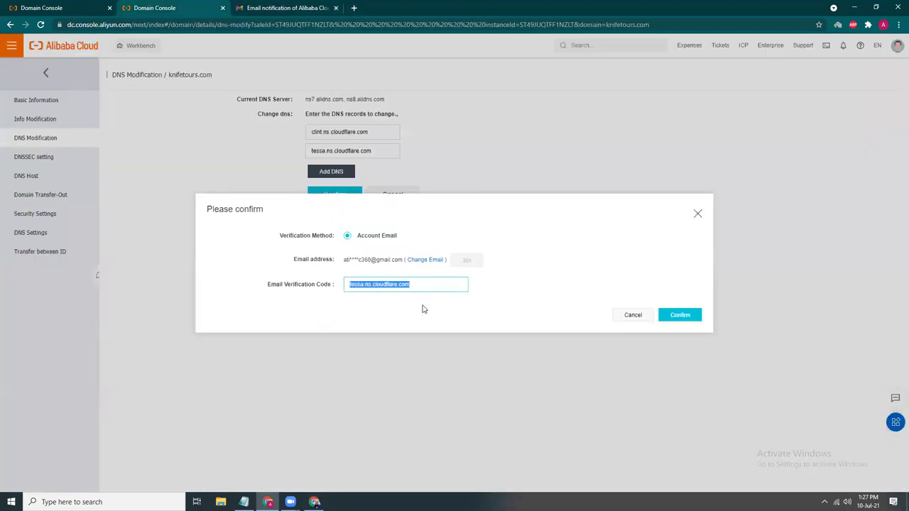
{"action": "key", "text": "ctrl+v"}
{"action": "left_click", "coordinate": [680, 316]}
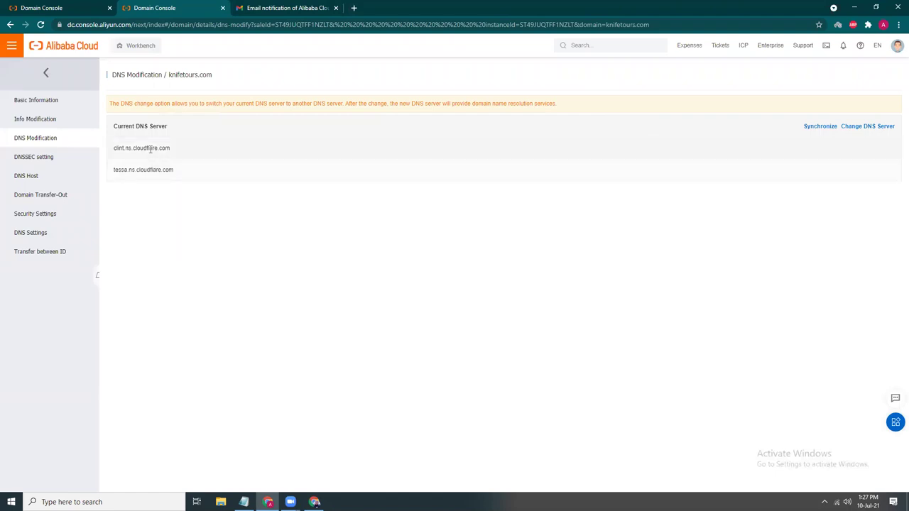
Step: Mark knifetours.com's nameservers as updated and enable HTTPS rewrites and Always Use HTTPS
{"action": "left_click", "coordinate": [315, 502]}
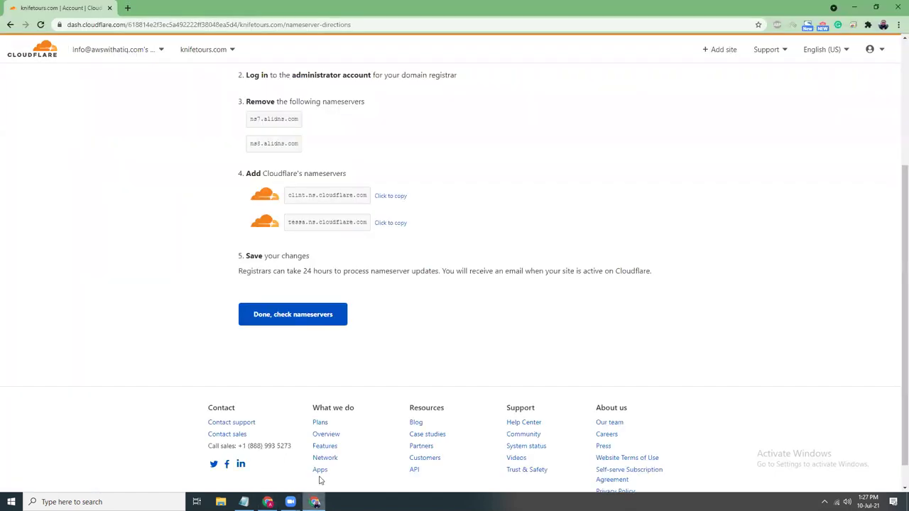
{"action": "left_click", "coordinate": [331, 320]}
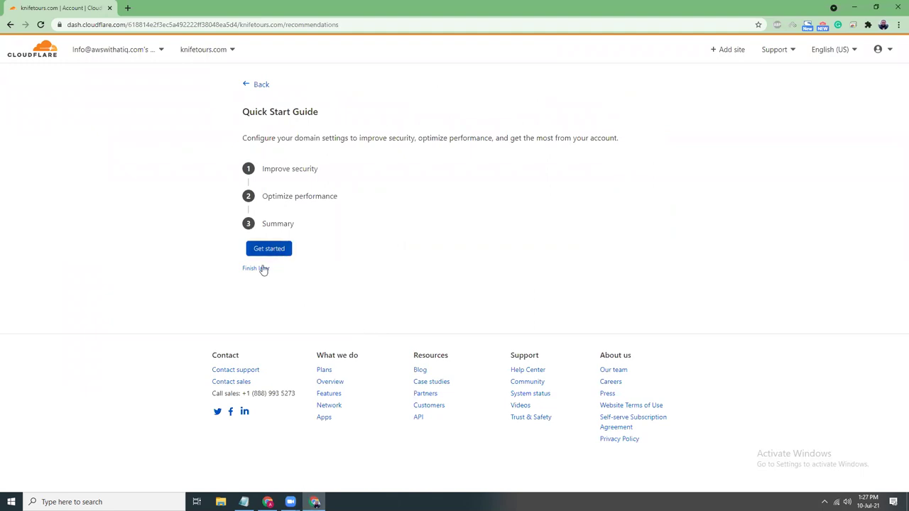
{"action": "left_click", "coordinate": [272, 249]}
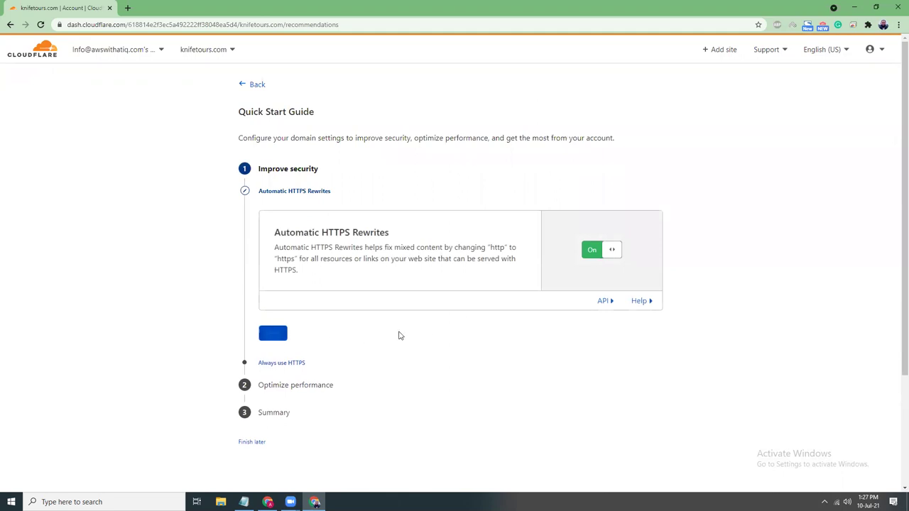
{"action": "left_click", "coordinate": [610, 262]}
{"action": "left_click", "coordinate": [329, 341]}
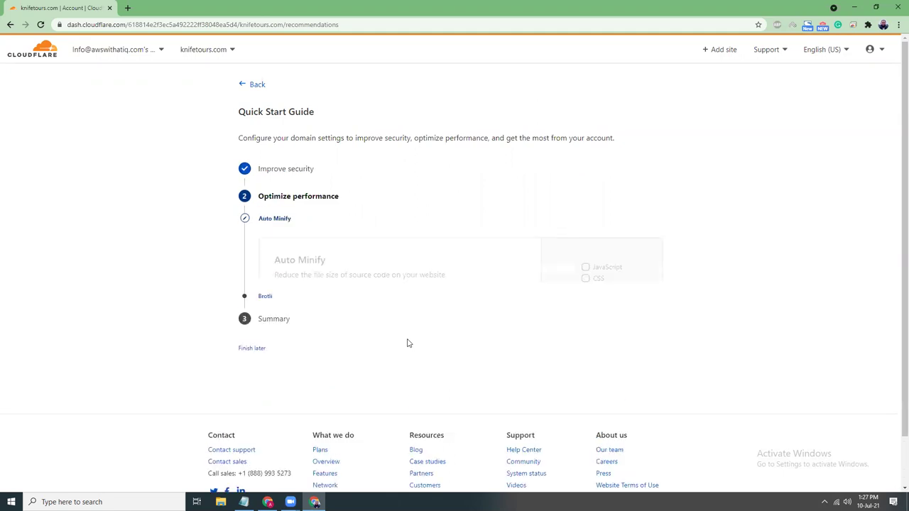
Step: Enable Auto Minify for JS, CSS and HTML, turn on Brotli, and finish the quick start
{"action": "left_click", "coordinate": [585, 267]}
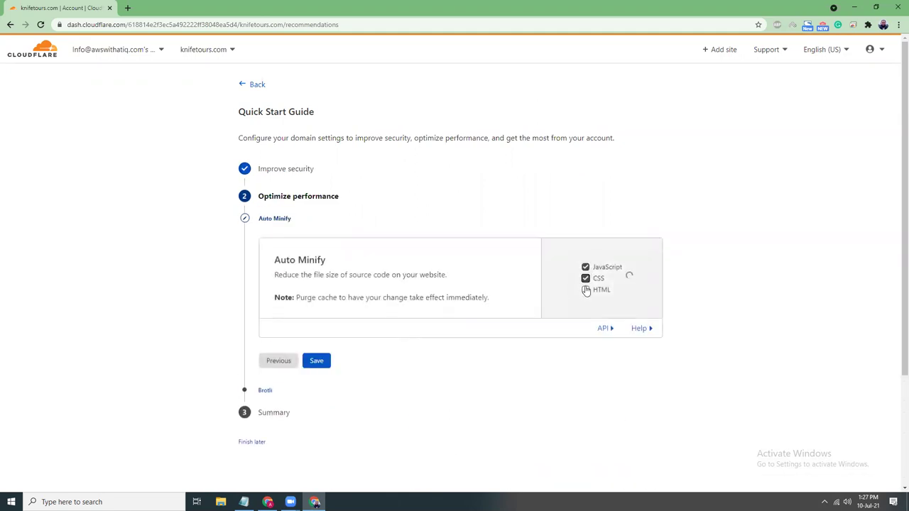
{"action": "left_click", "coordinate": [585, 290]}
{"action": "left_click", "coordinate": [585, 287]}
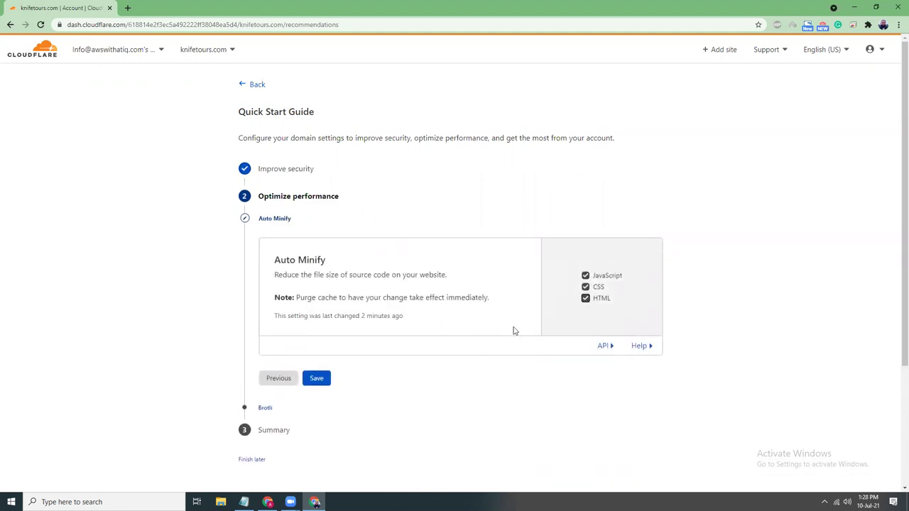
{"action": "left_click", "coordinate": [317, 377]}
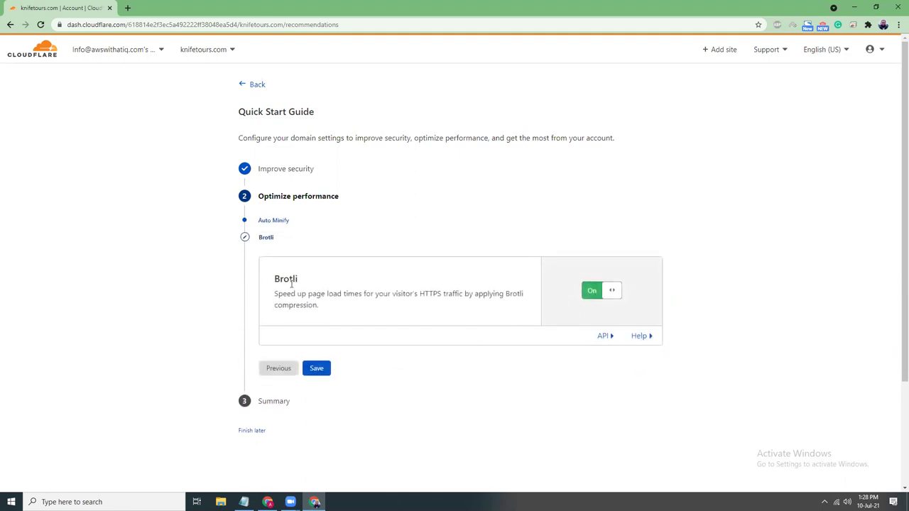
{"action": "left_click", "coordinate": [318, 371]}
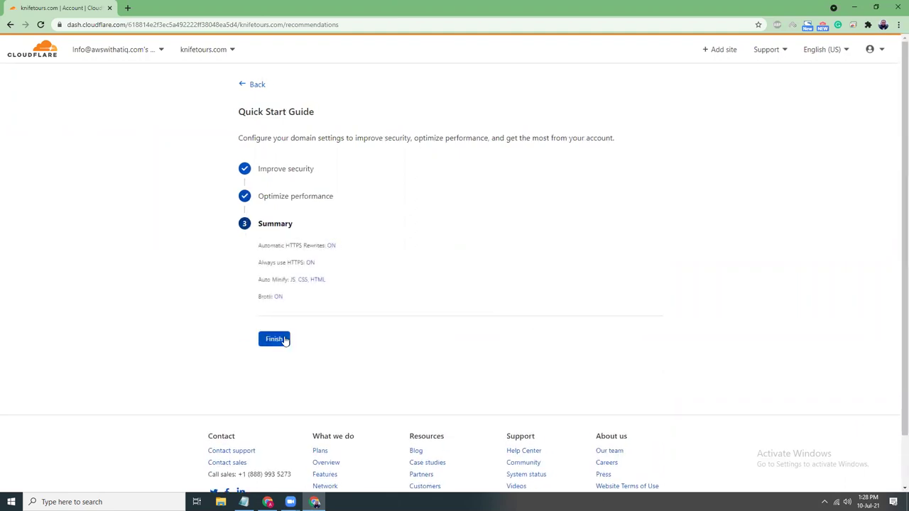
{"action": "left_click", "coordinate": [284, 339]}
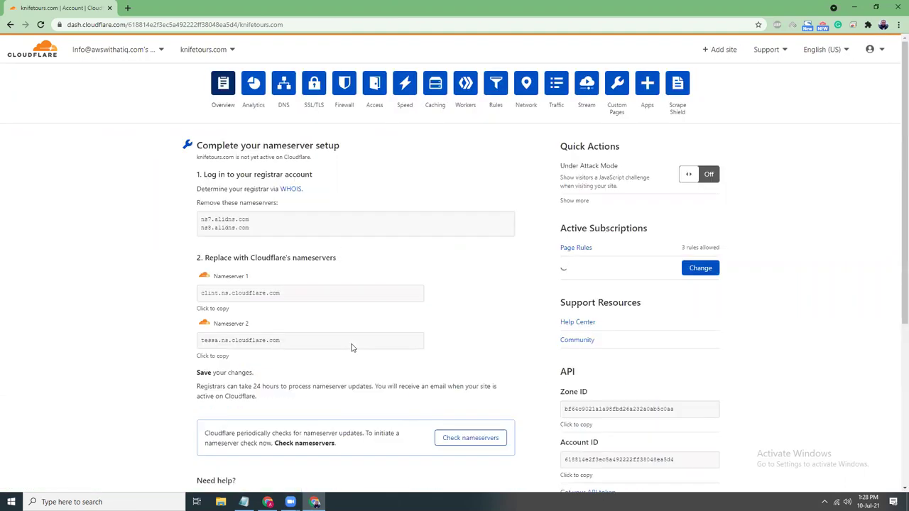
Step: Review the knifetours.com Cloudflare overview, then return to the Alibaba Cloud domain console
{"action": "scroll", "coordinate": [416, 325], "scroll_direction": "down", "scroll_amount": 1}
{"action": "scroll", "coordinate": [417, 327], "scroll_direction": "down", "scroll_amount": 3}
{"action": "scroll", "coordinate": [416, 326], "scroll_direction": "up", "scroll_amount": 4}
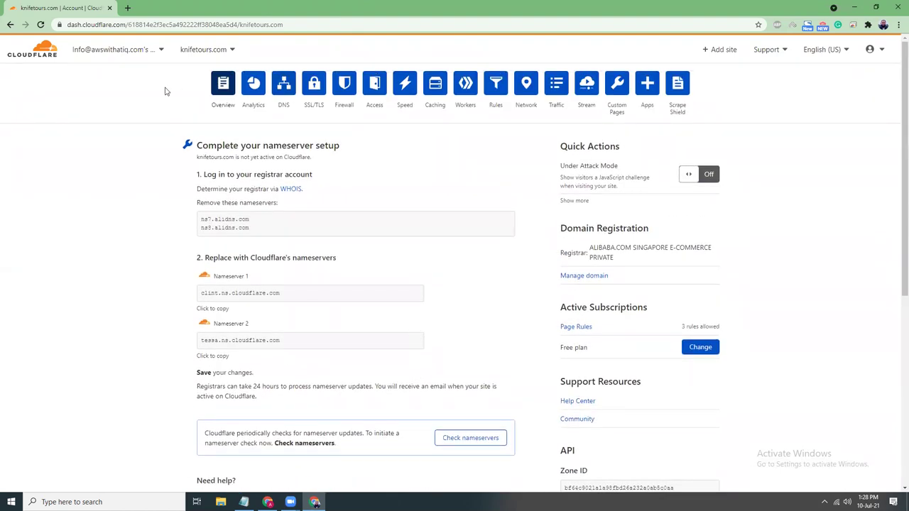
{"action": "scroll", "coordinate": [289, 224], "scroll_direction": "down", "scroll_amount": 3}
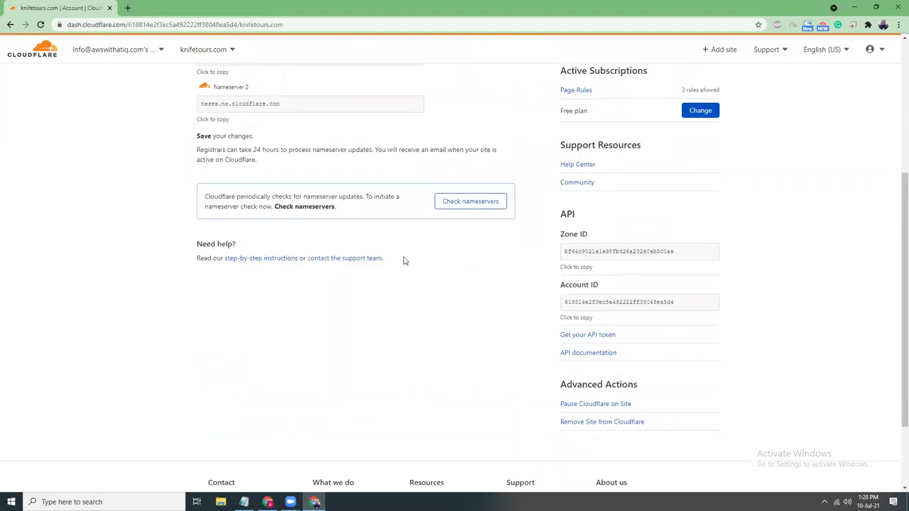
{"action": "scroll", "coordinate": [408, 263], "scroll_direction": "up", "scroll_amount": 1}
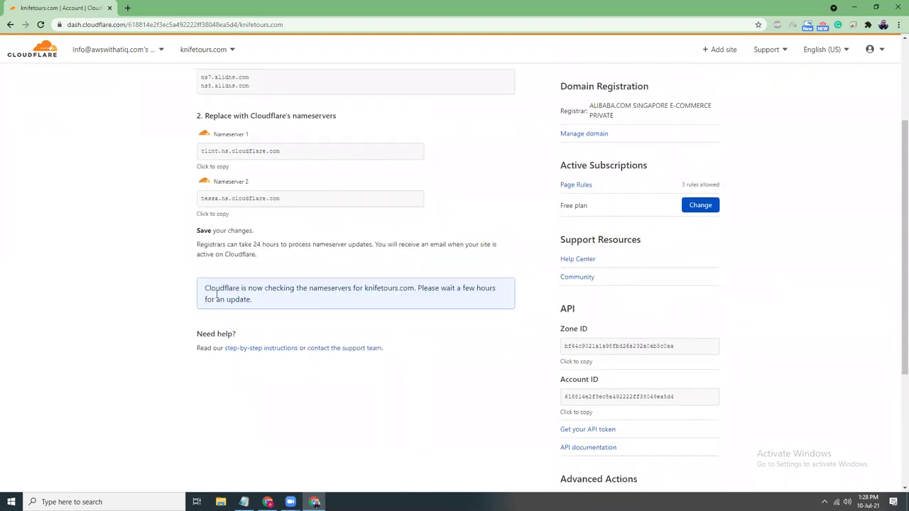
{"action": "scroll", "coordinate": [302, 317], "scroll_direction": "up", "scroll_amount": 2}
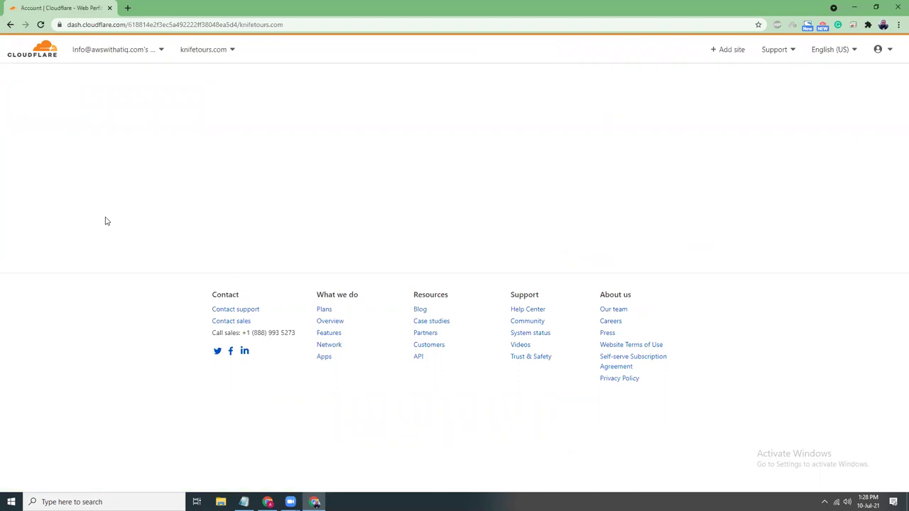
{"action": "scroll", "coordinate": [321, 259], "scroll_direction": "down", "scroll_amount": 3}
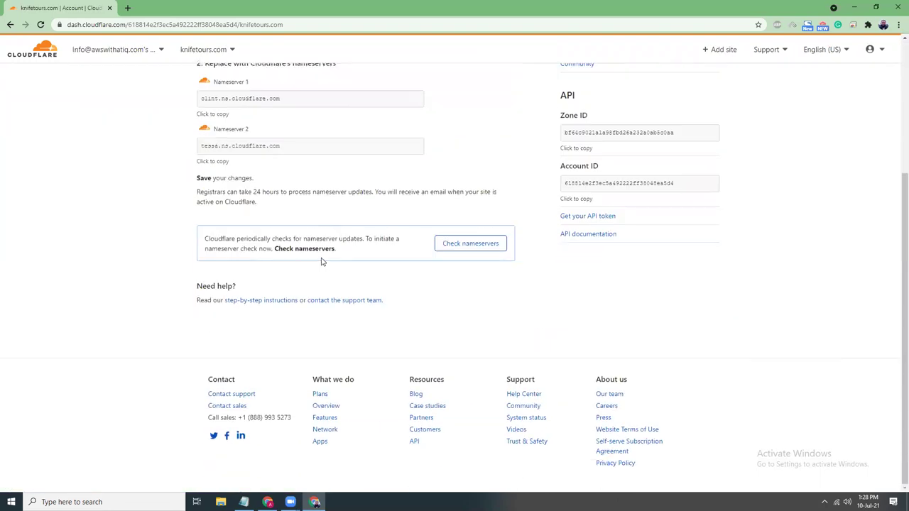
{"action": "scroll", "coordinate": [374, 269], "scroll_direction": "up", "scroll_amount": 2}
{"action": "scroll", "coordinate": [374, 269], "scroll_direction": "up", "scroll_amount": 3}
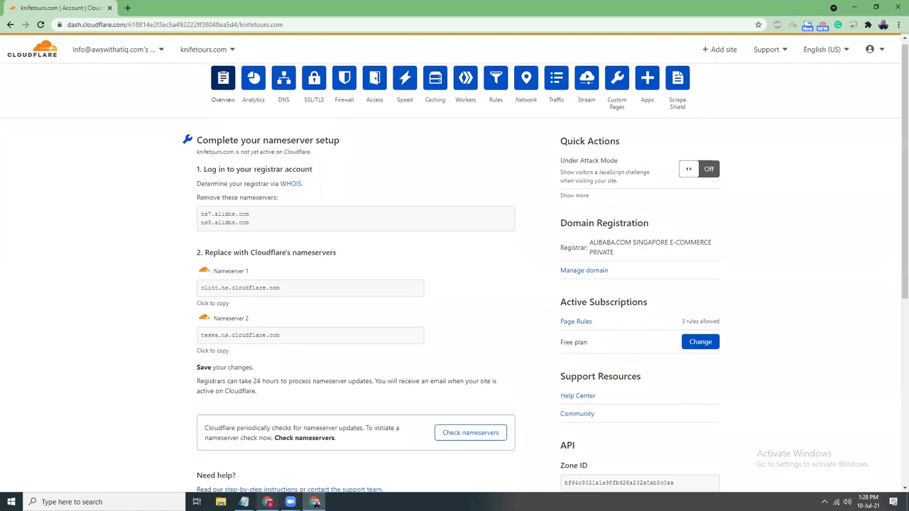
{"action": "left_click", "coordinate": [267, 502]}
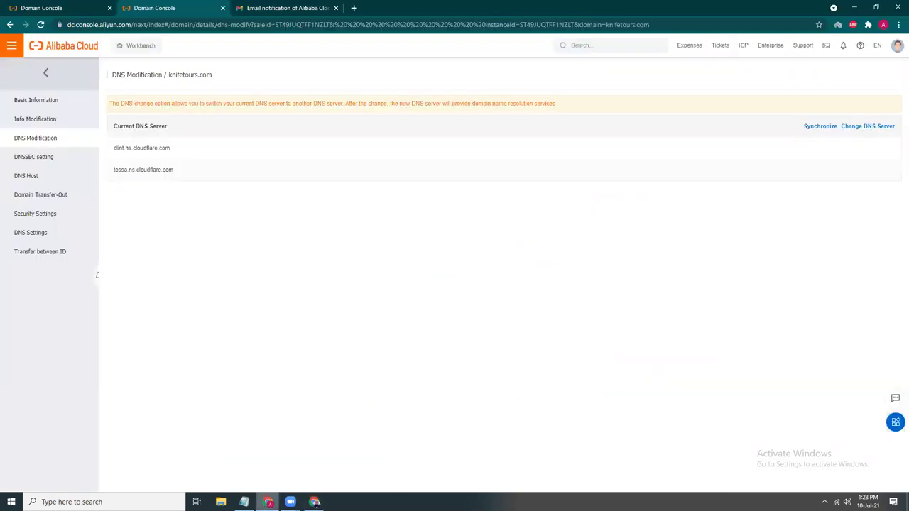
Step: Open knifetours.com's Basic Information to confirm the clint and tessa Cloudflare DNS servers
{"action": "left_click", "coordinate": [42, 102]}
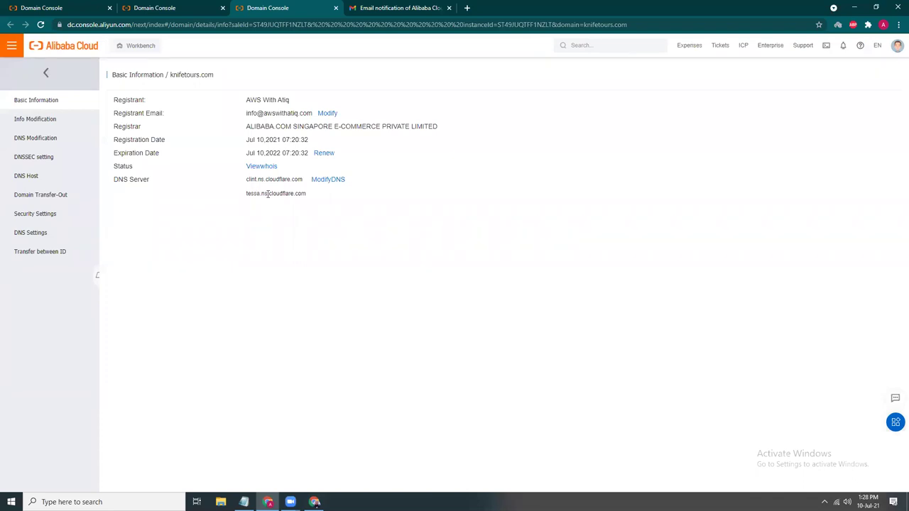
{"action": "left_click", "coordinate": [336, 8]}
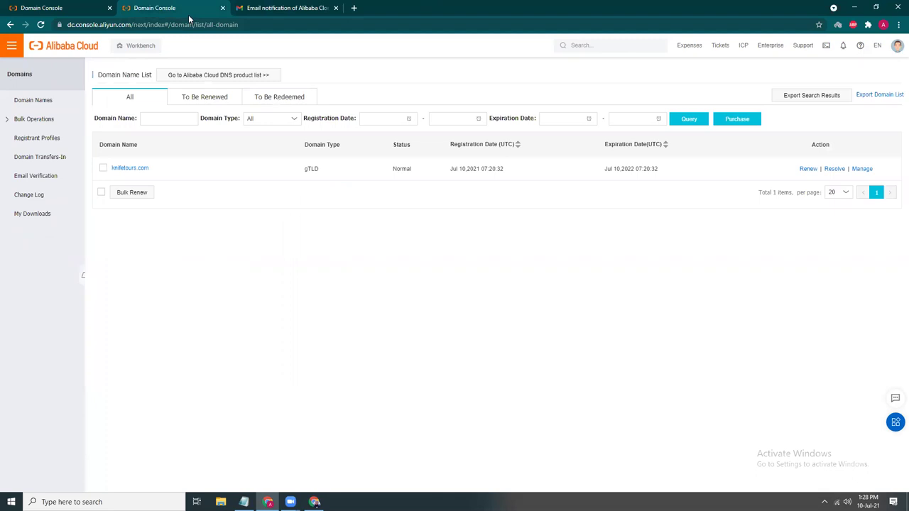